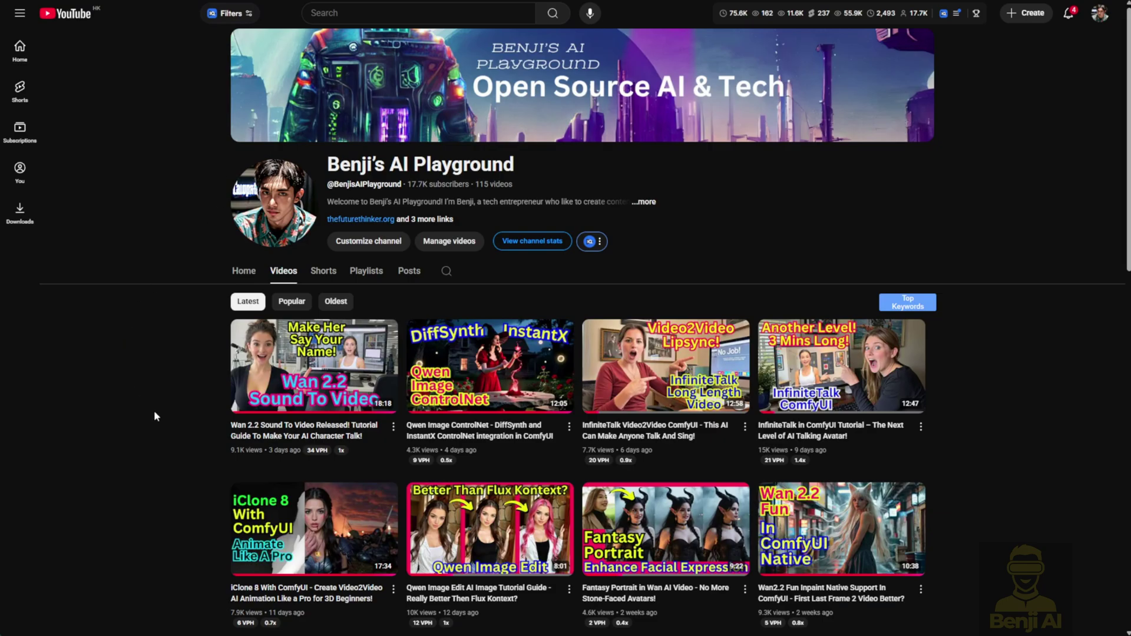
Open the repository's files list and highlight the TryOn-Alpha-Workflow.json file name.
scroll(154, 412, "down", 1)
scroll(154, 412, "down", 2)
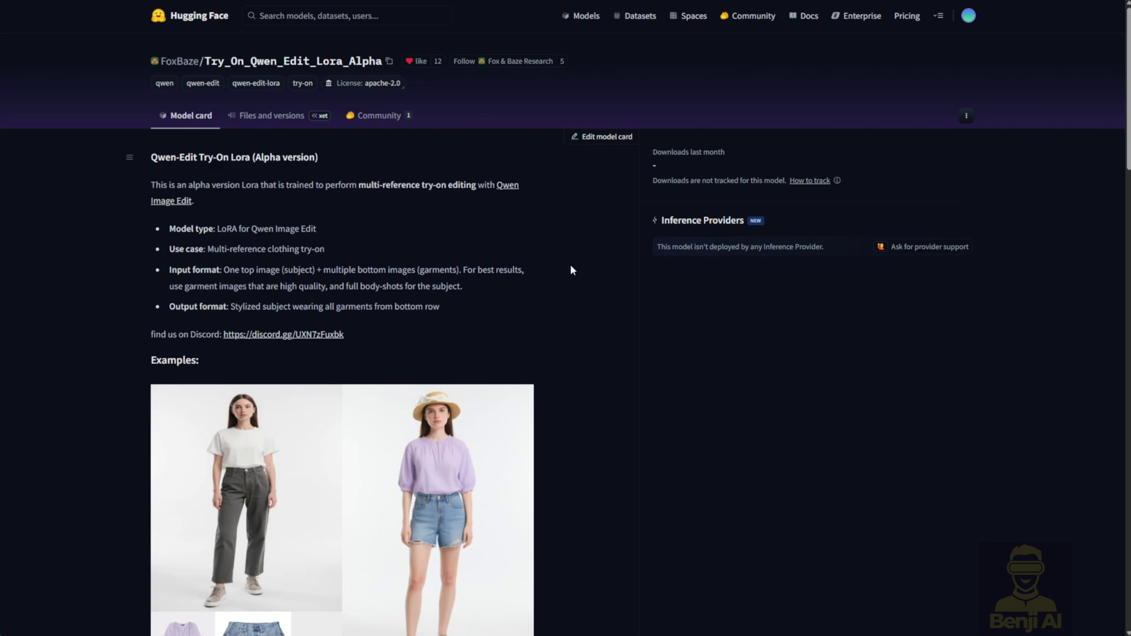
scroll(530, 329, "down", 2)
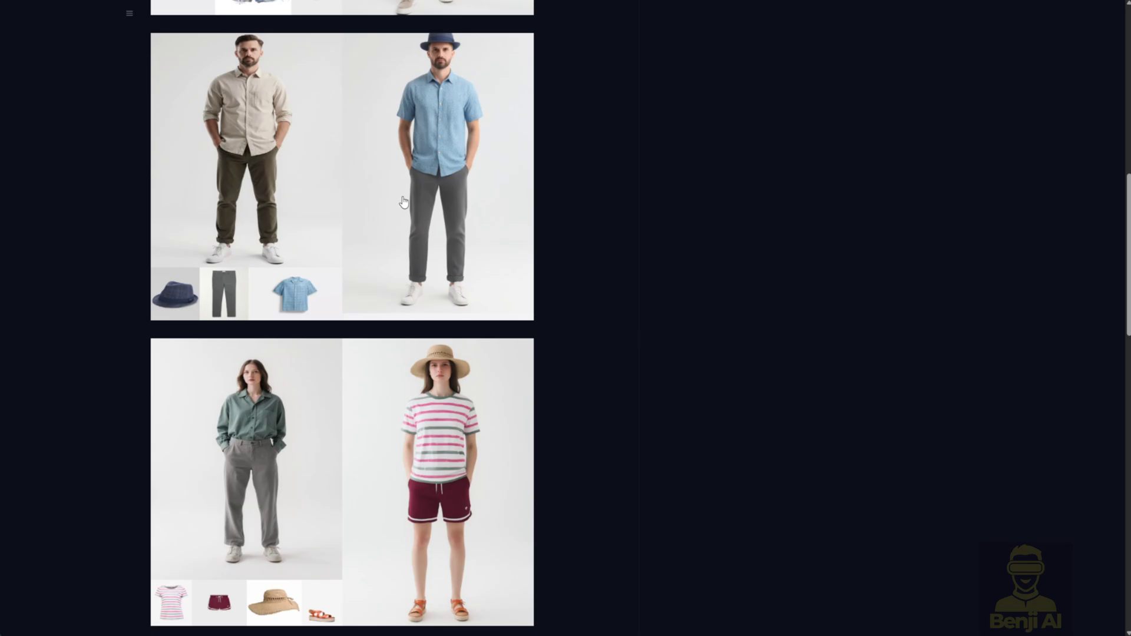
scroll(495, 248, "up", 10)
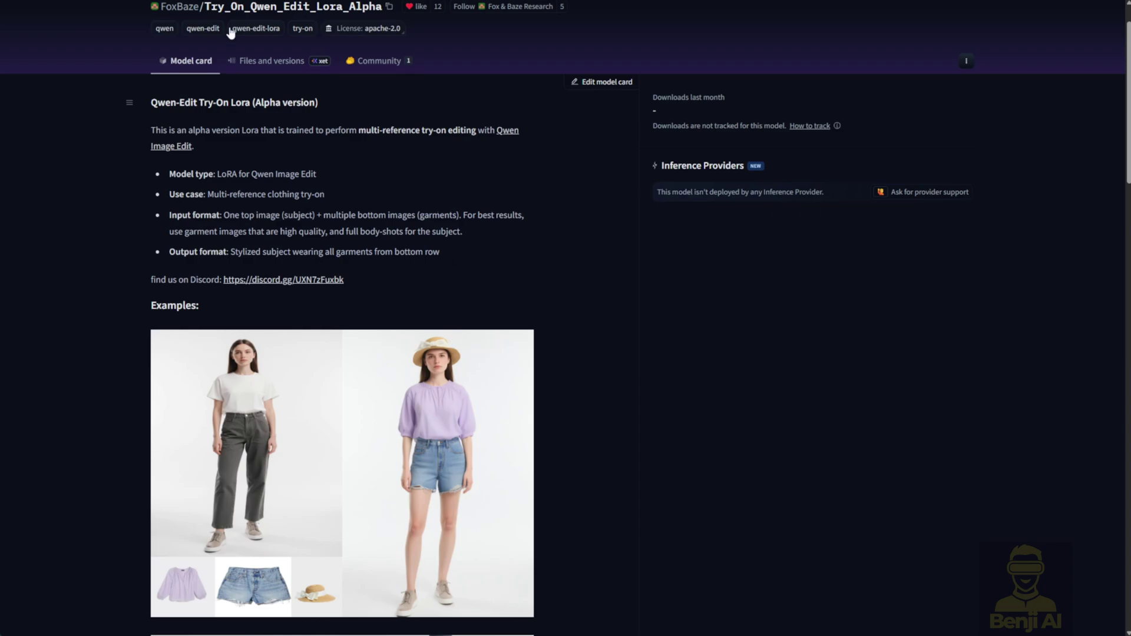
scroll(255, 93, "up", 1)
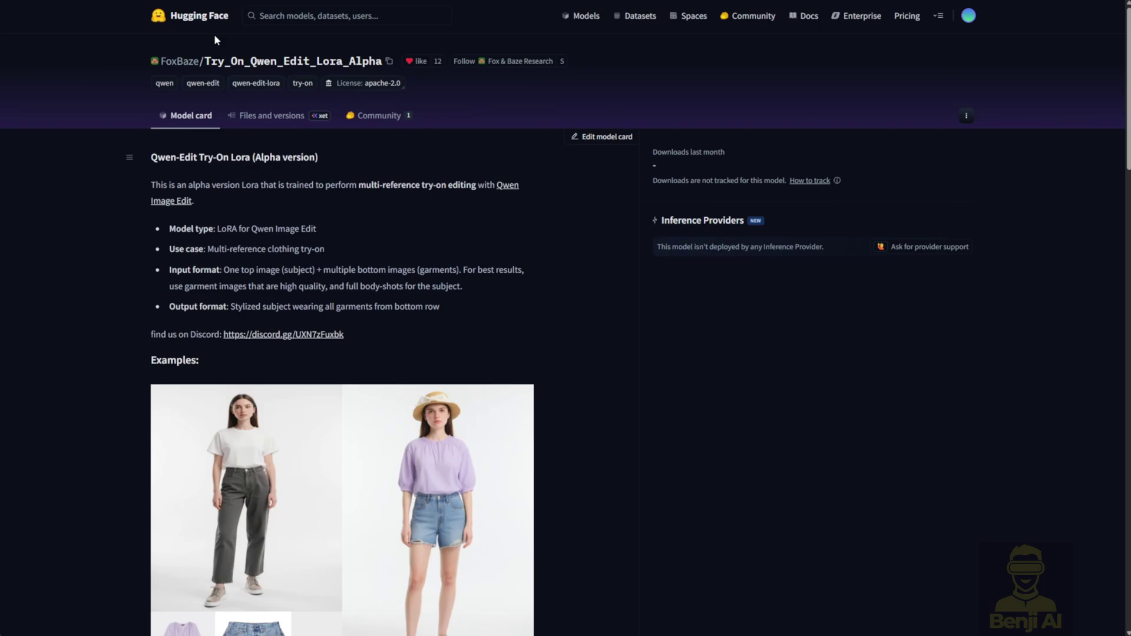
left_click(272, 118)
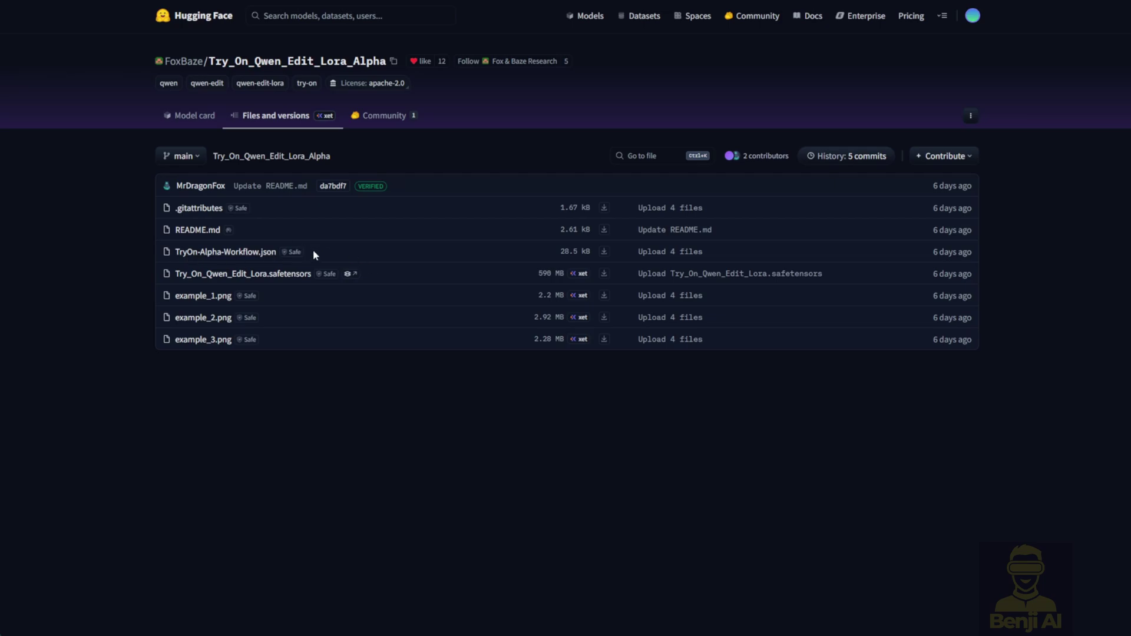
left_click_drag(320, 252, 171, 253)
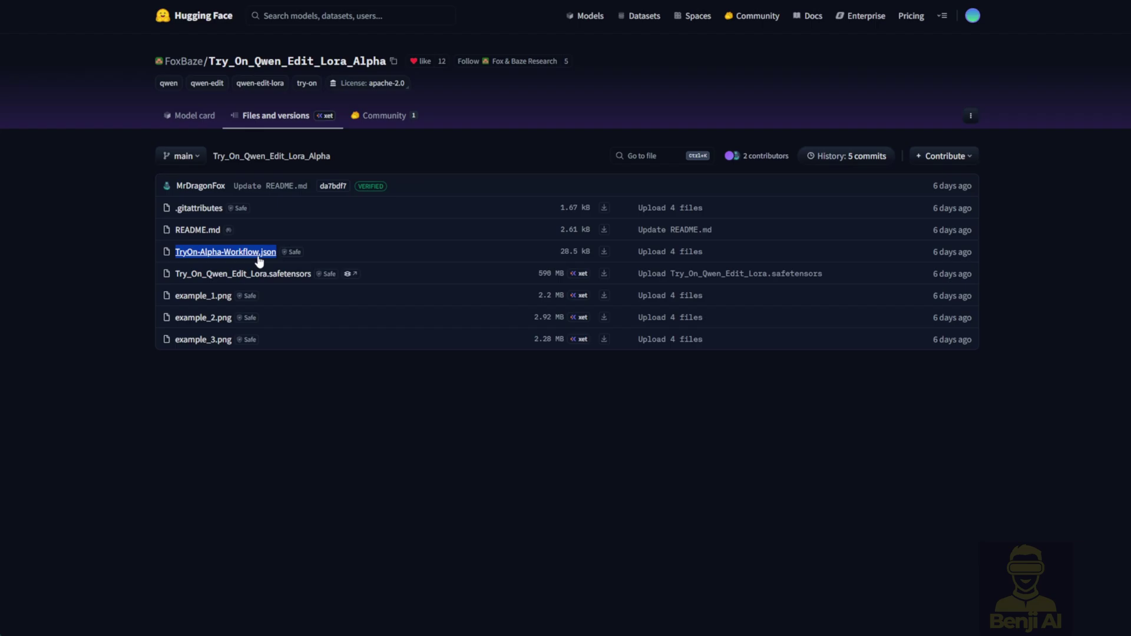
Back on the model card, highlight the entire For Woman example prompt.
key("alt+Left")
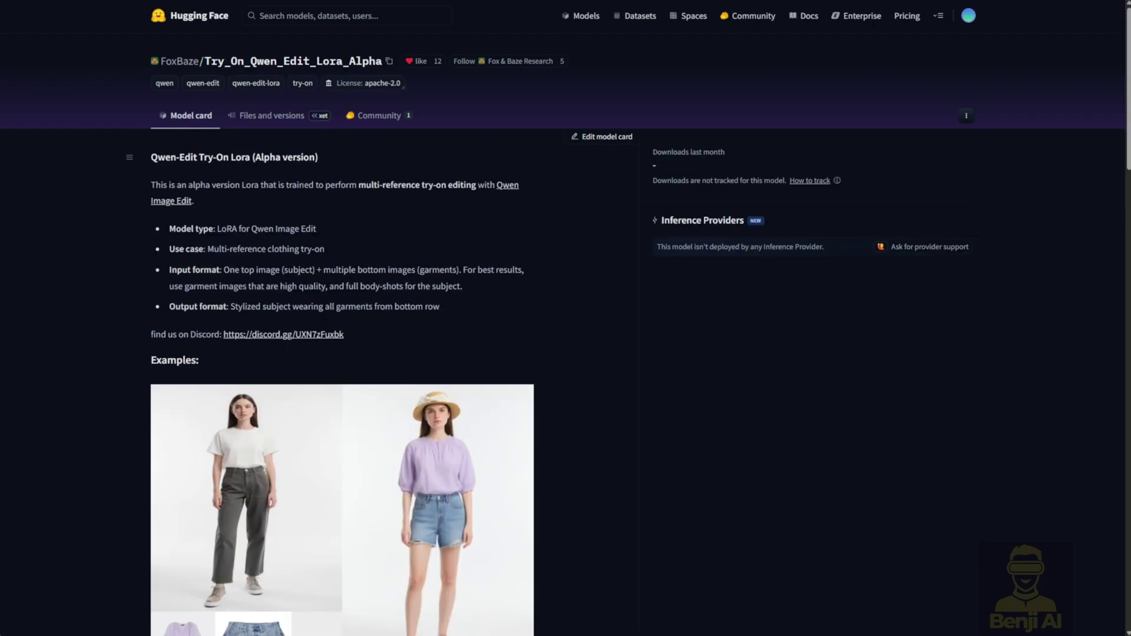
scroll(578, 451, "down", 15)
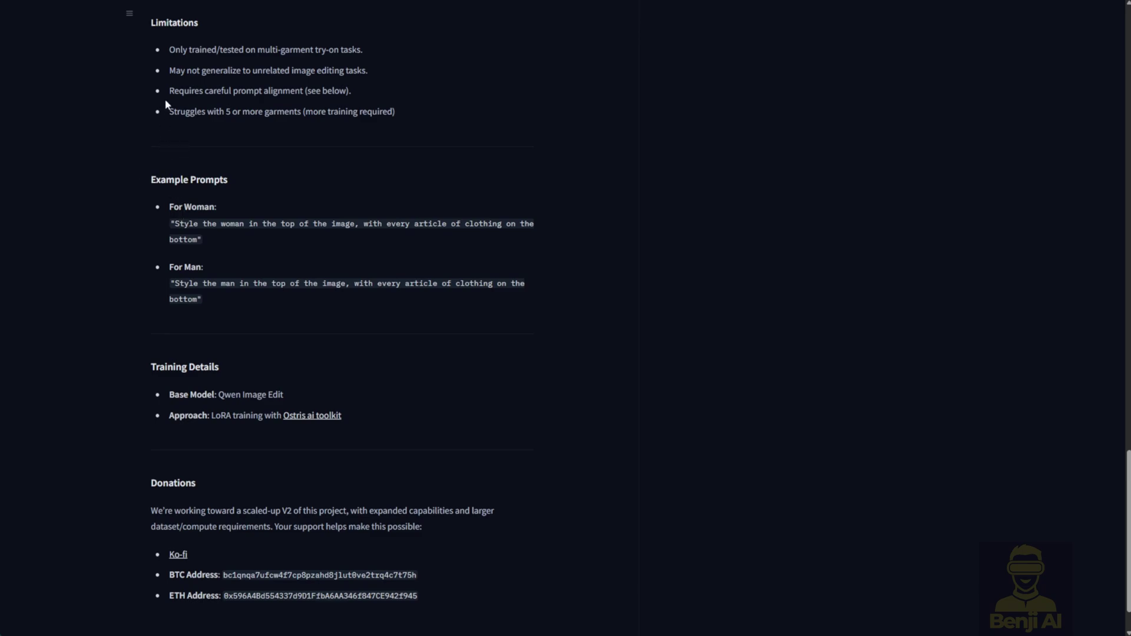
scroll(165, 107, "up", 1)
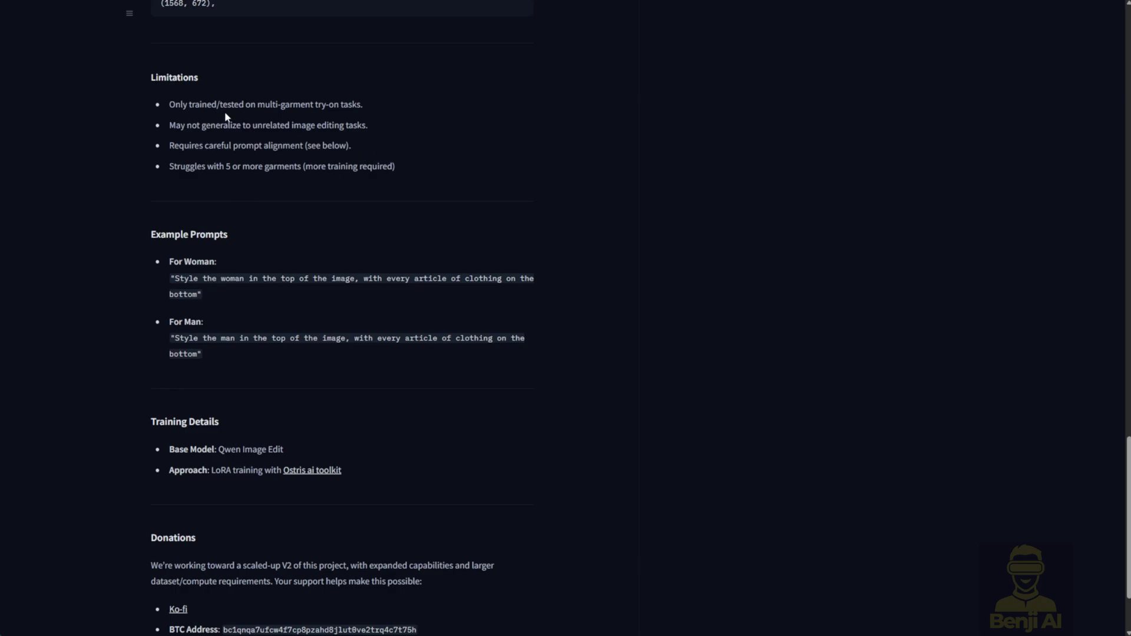
scroll(215, 129, "up", 15)
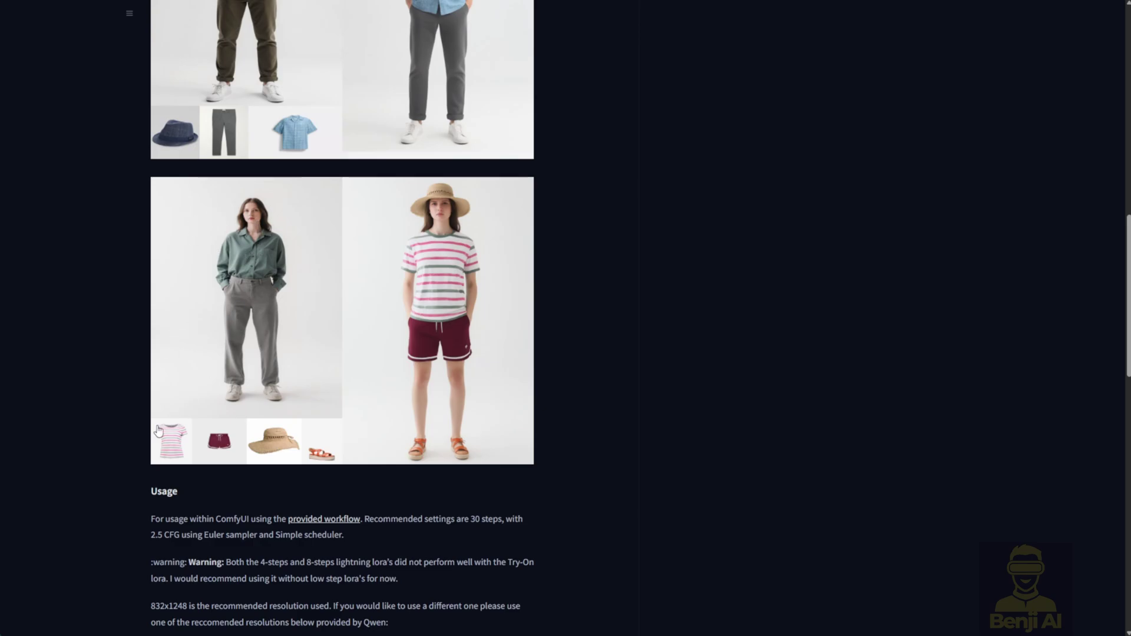
scroll(502, 519, "down", 13)
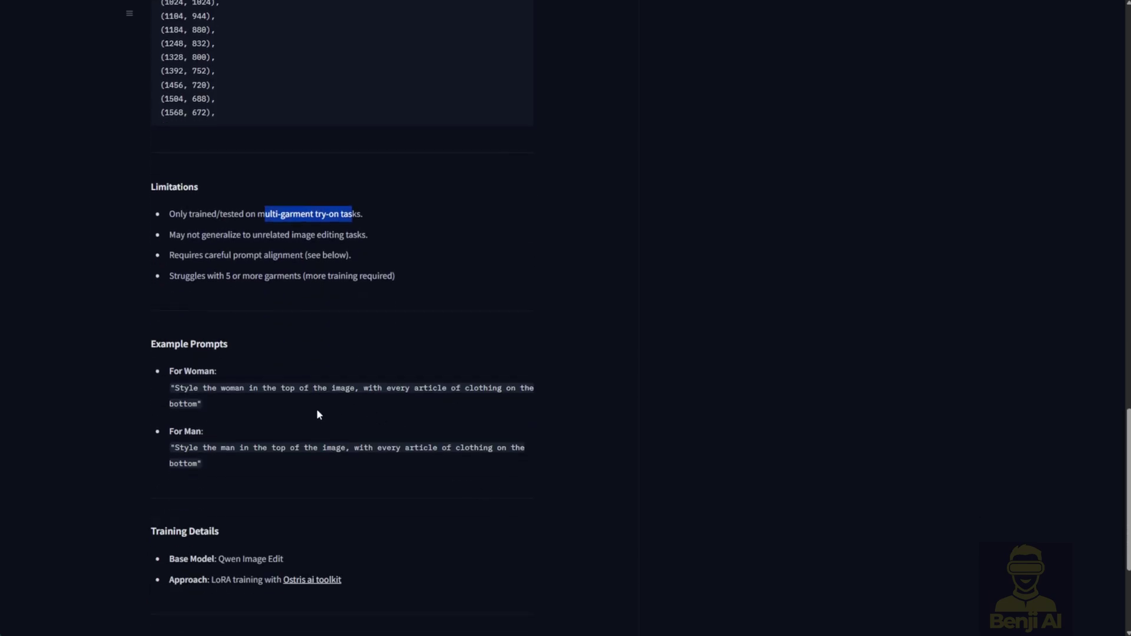
left_click_drag(377, 406, 166, 389)
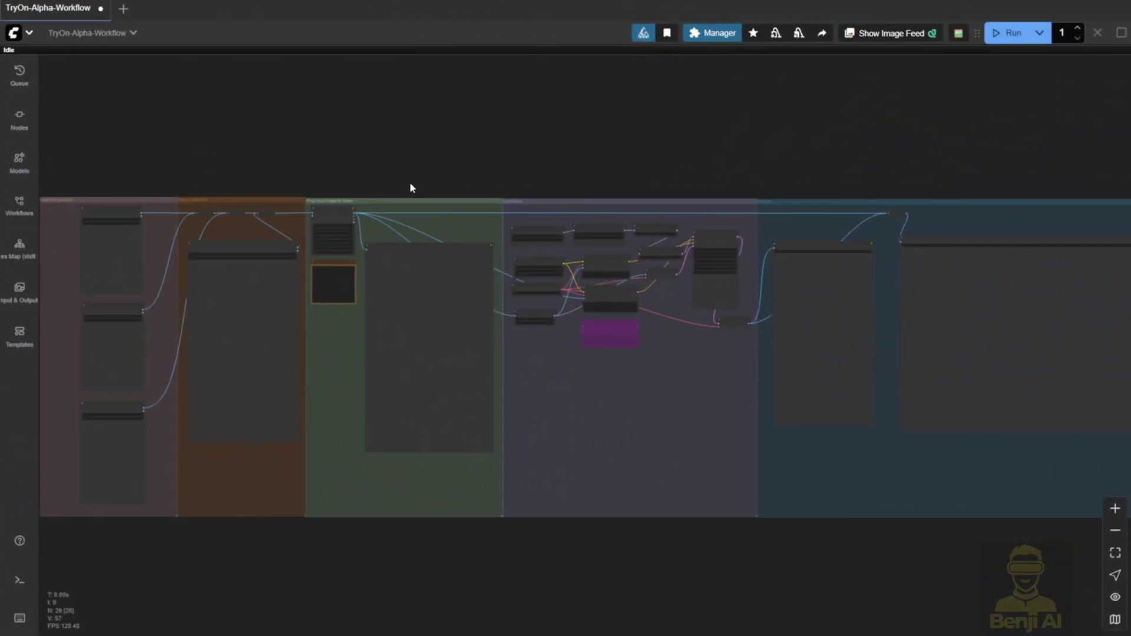
left_click_drag(152, 175, 341, 48)
scroll(212, 172, "up", 8)
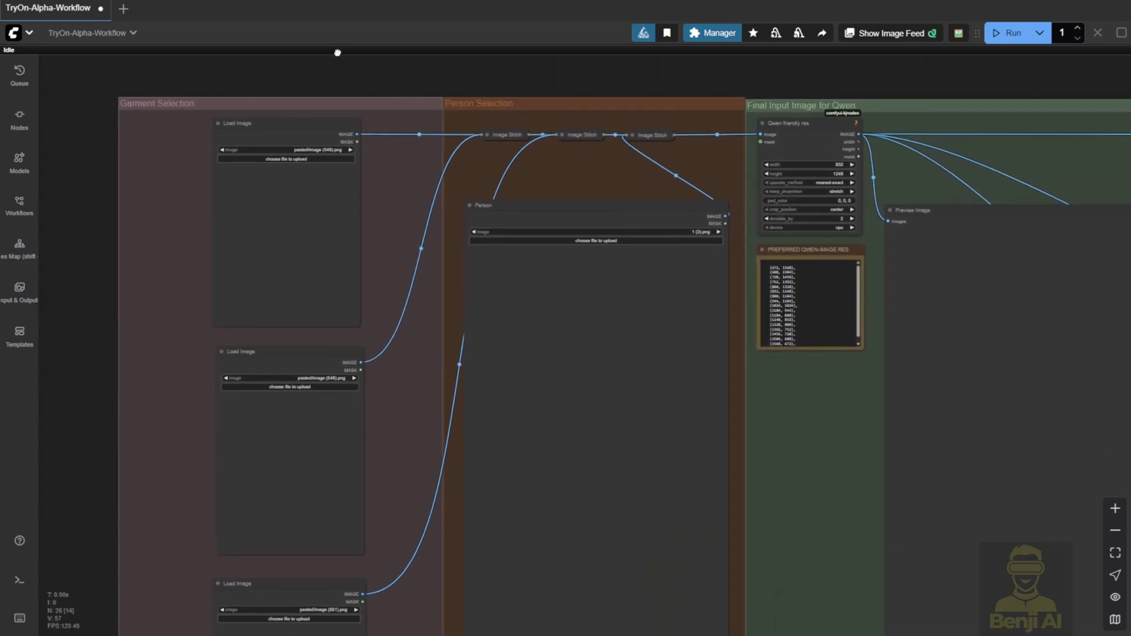
scroll(235, 194, "up", 1)
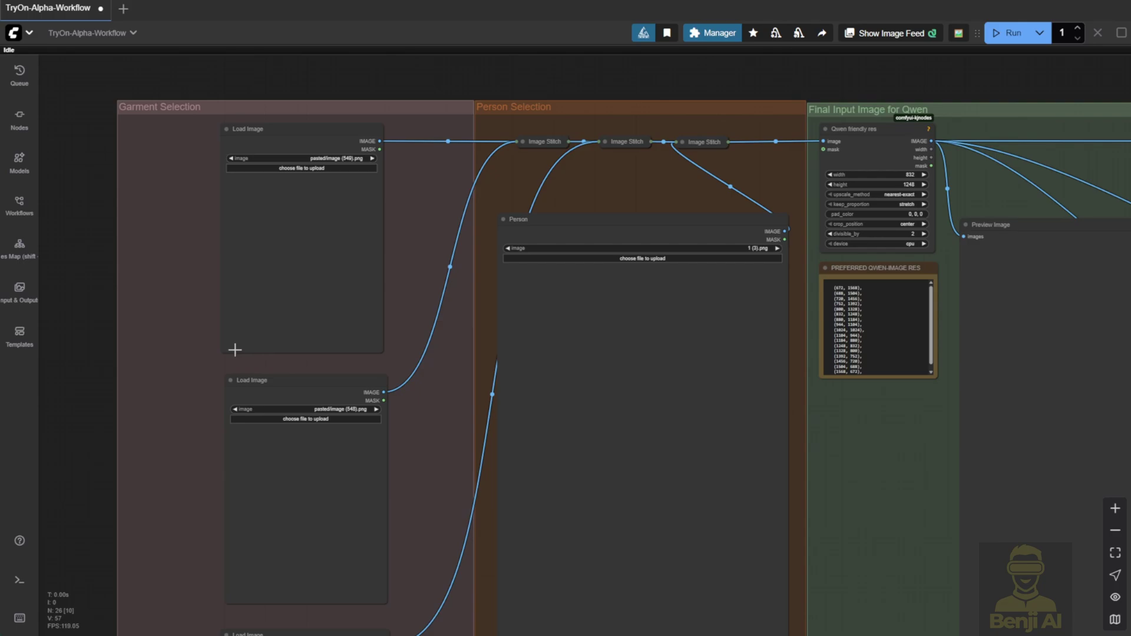
left_click_drag(69, 445, 97, 87)
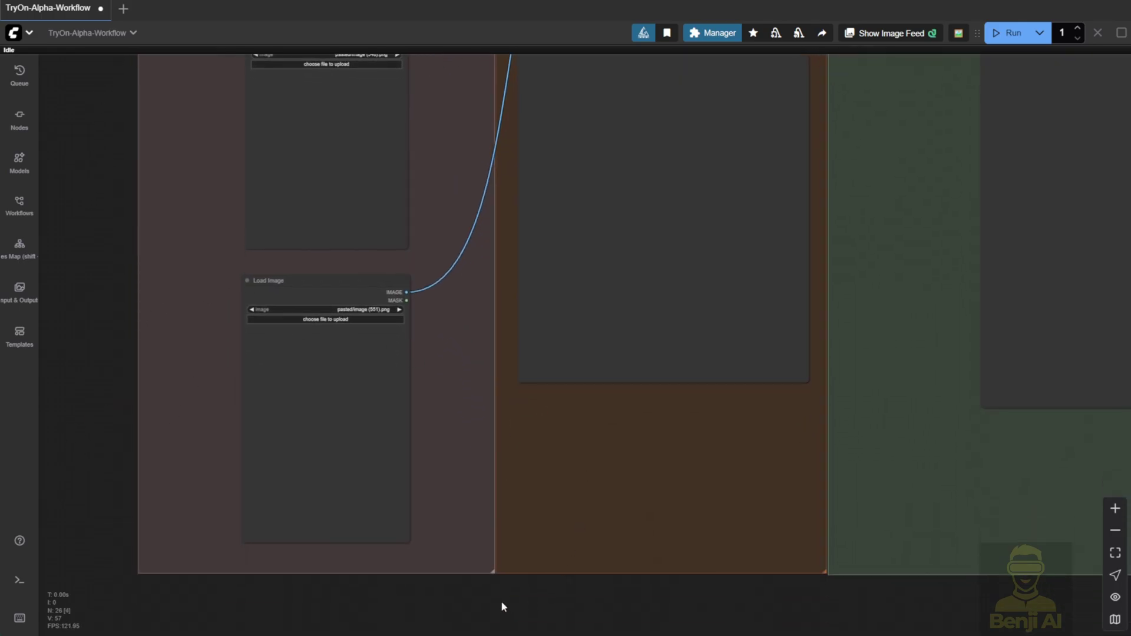
scroll(369, 334, "up", 4)
scroll(369, 334, "down", 7)
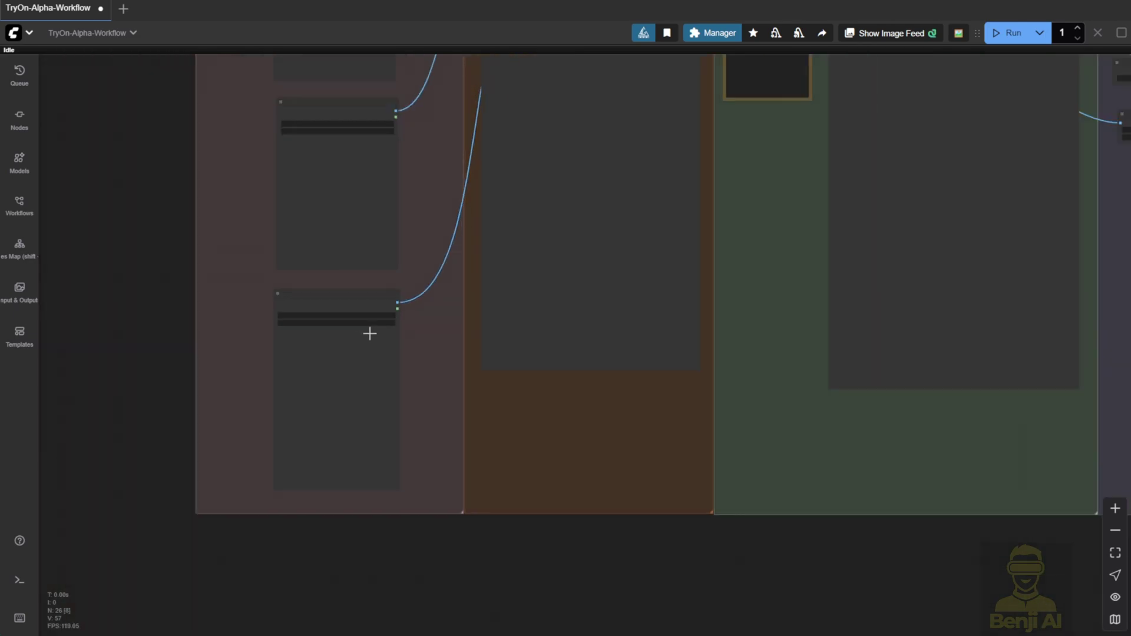
scroll(309, 304, "down", 3)
left_click_drag(195, 202, 164, 295)
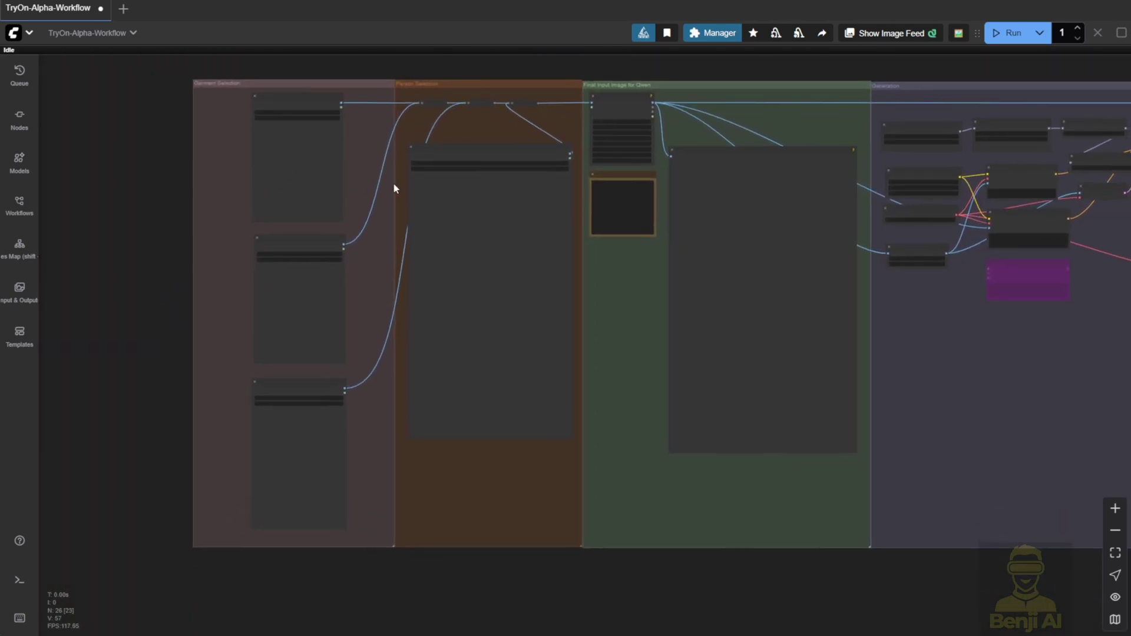
scroll(393, 182, "up", 2)
left_click_drag(89, 148, 88, 184)
scroll(597, 118, "up", 2)
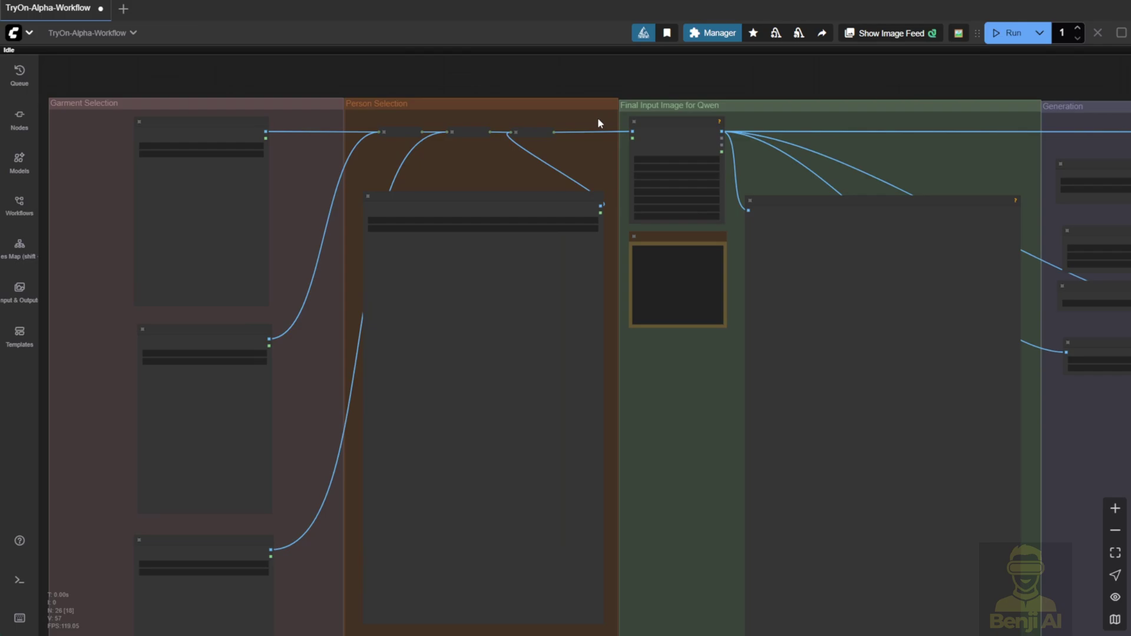
scroll(448, 200, "up", 2)
left_click(450, 202)
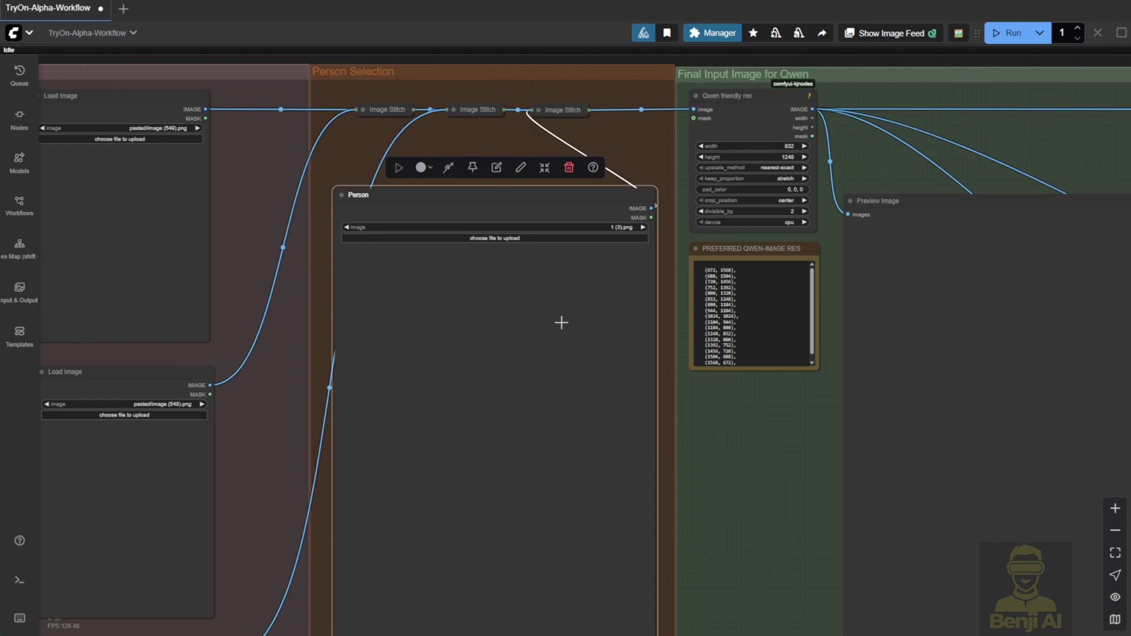
left_click(557, 111)
scroll(557, 115, "up", 6)
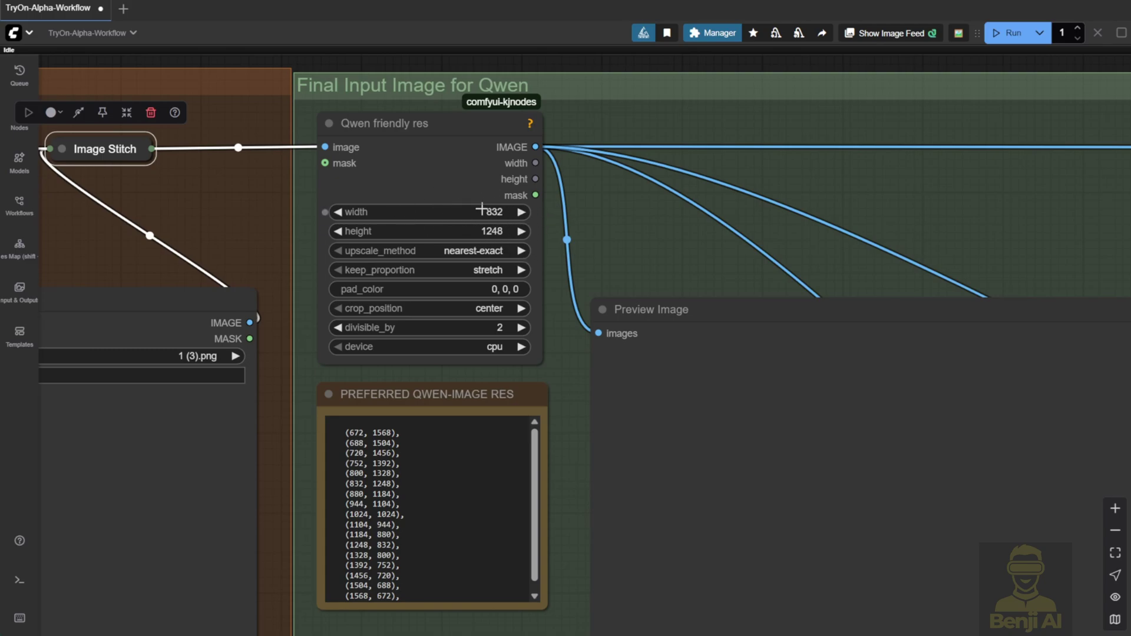
left_click_drag(613, 215, 597, 142)
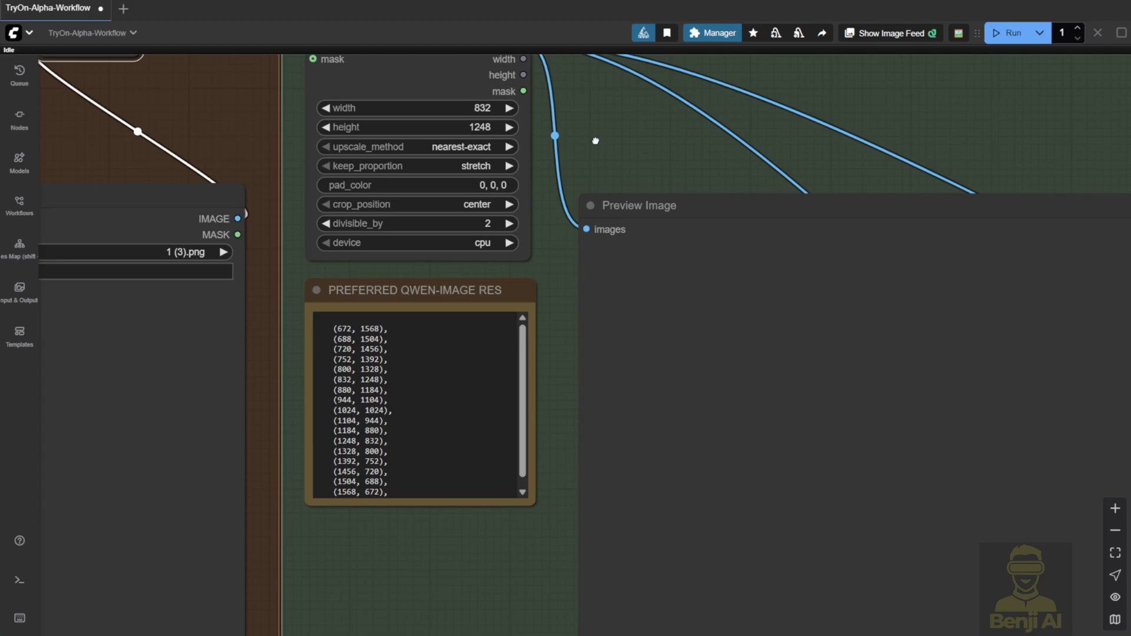
Survey the Generation group's loader and sampler nodes and widen the LoraLoaderModelOnly node.
scroll(829, 184, "down", 3)
left_click_drag(829, 185, 259, 169)
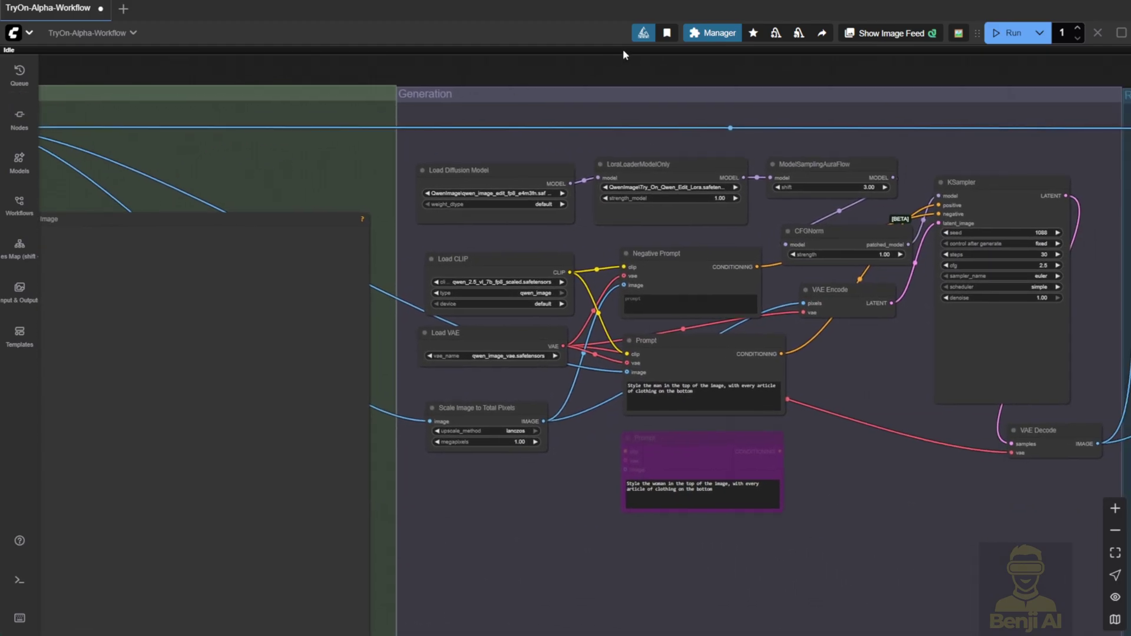
left_click_drag(620, 66, 371, 46)
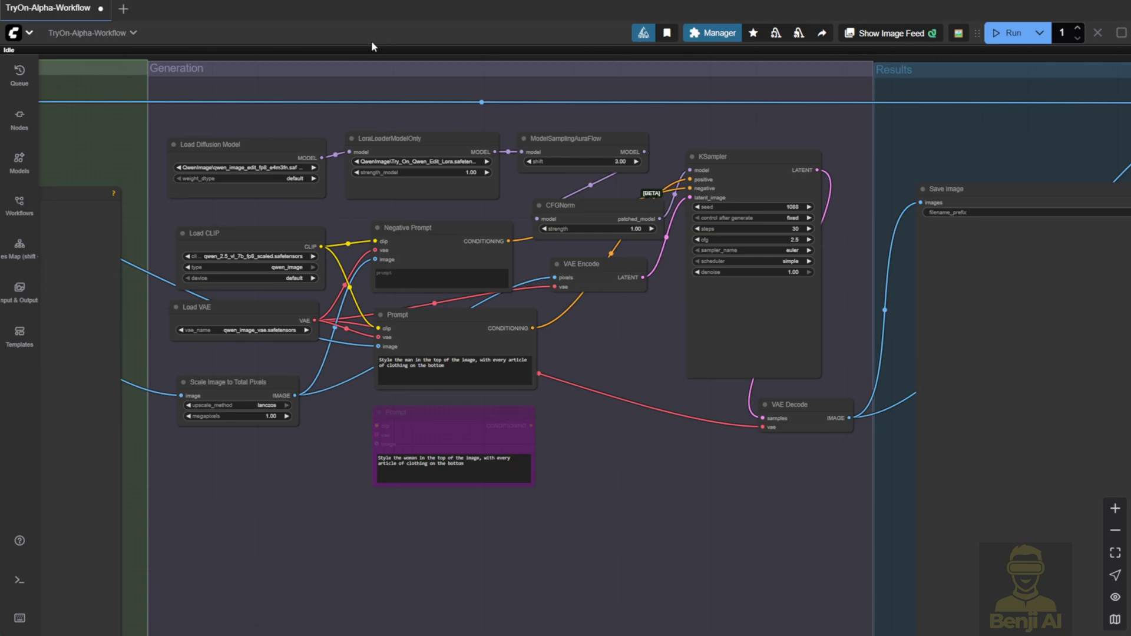
scroll(330, 197, "up", 5)
left_click(328, 171)
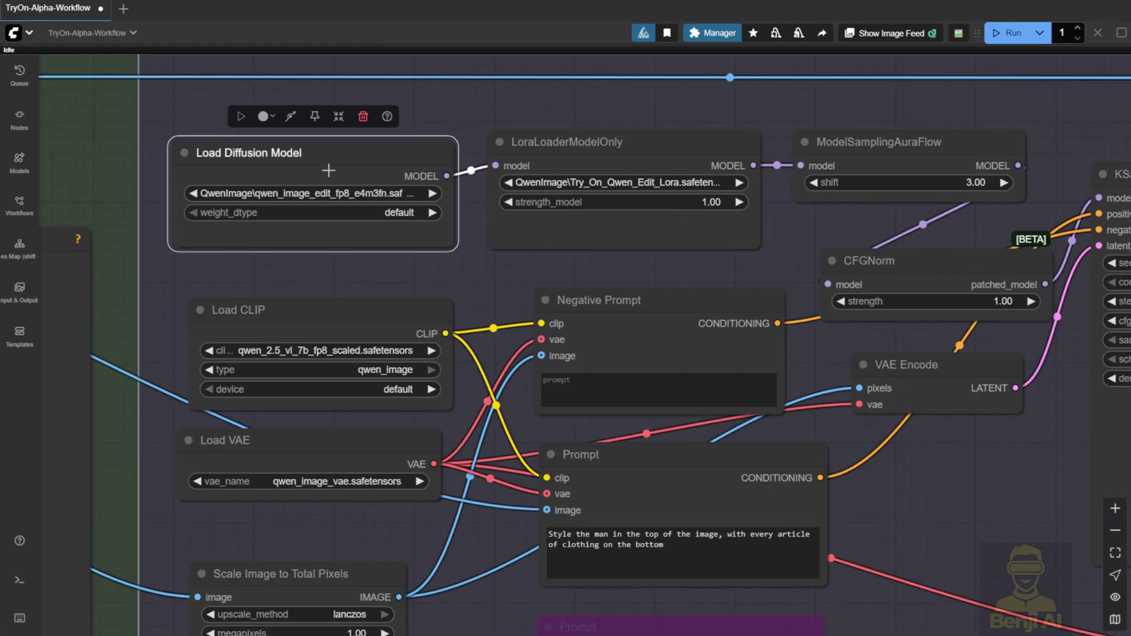
left_click_drag(459, 242, 437, 371)
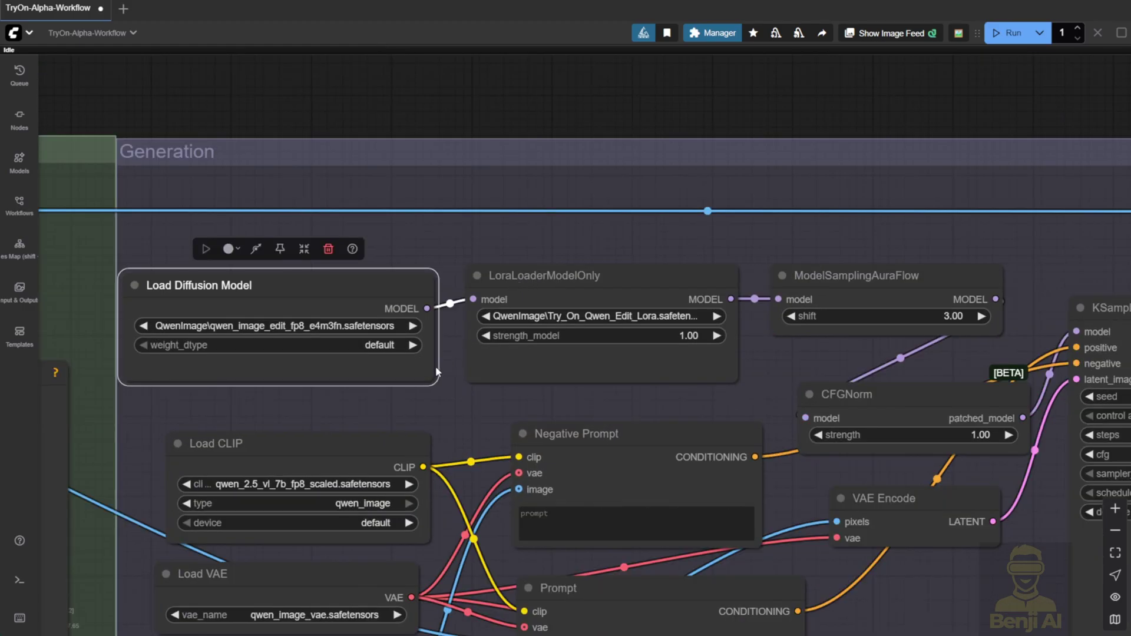
left_click(630, 269)
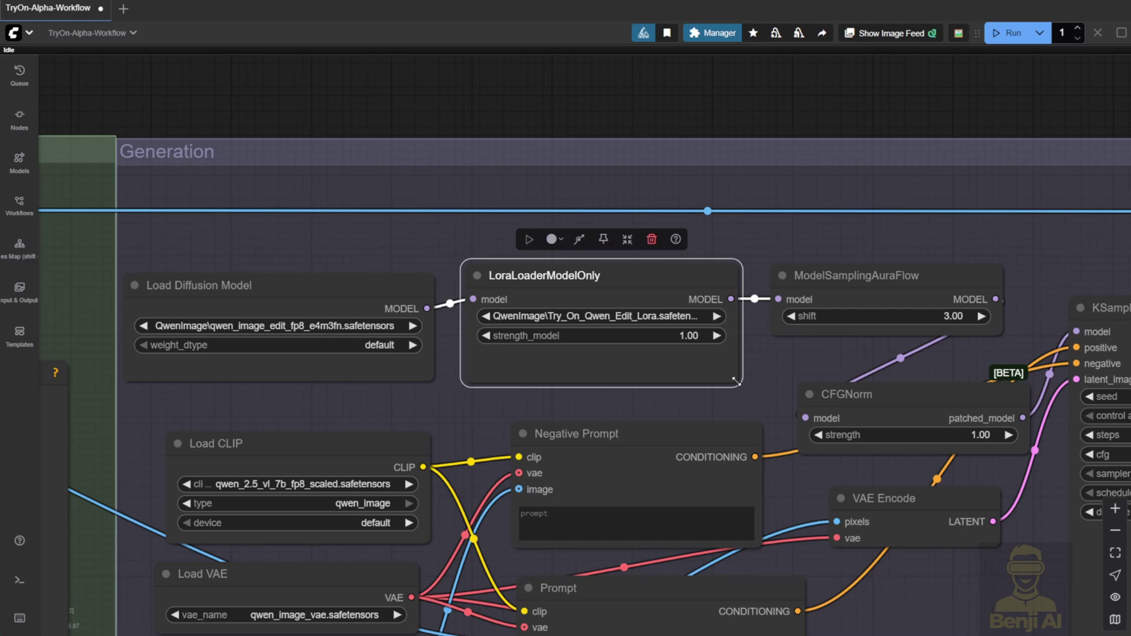
left_click_drag(737, 380, 690, 245)
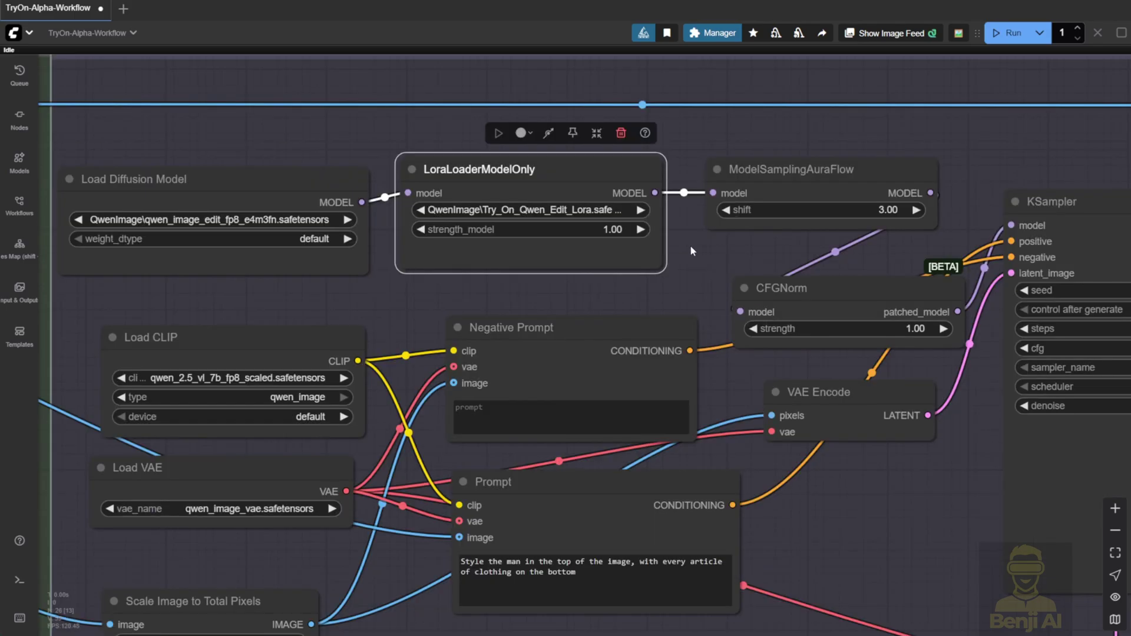
left_click_drag(752, 146, 567, 149)
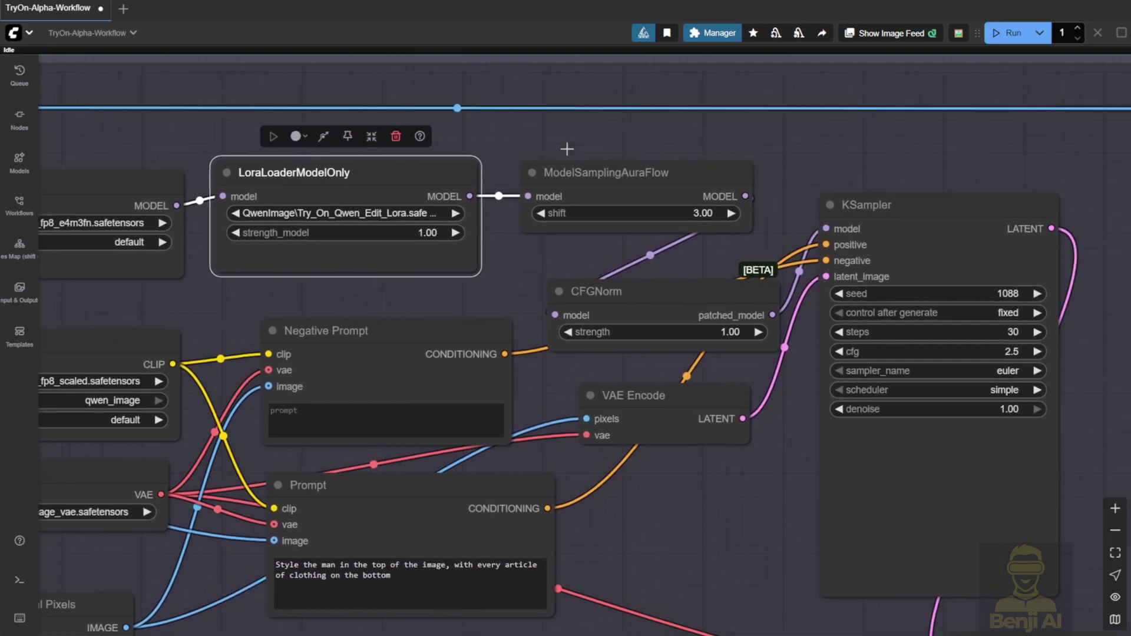
left_click(698, 202)
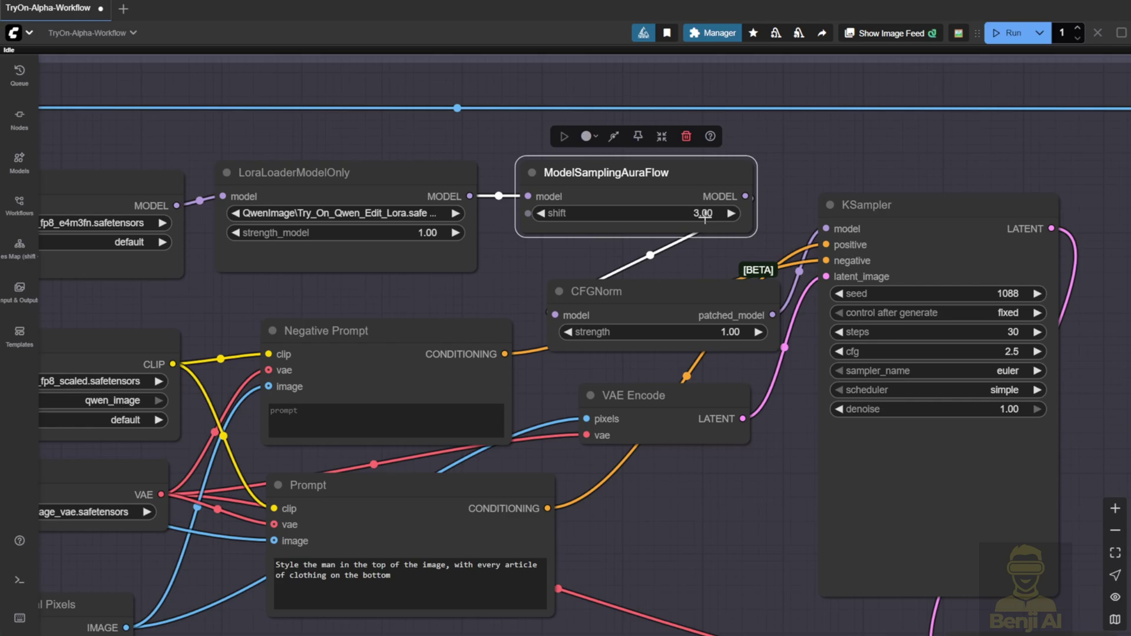
Widen the woman's and man's styling Prompt nodes, leaving the man's node selected.
left_click_drag(617, 558, 804, 260)
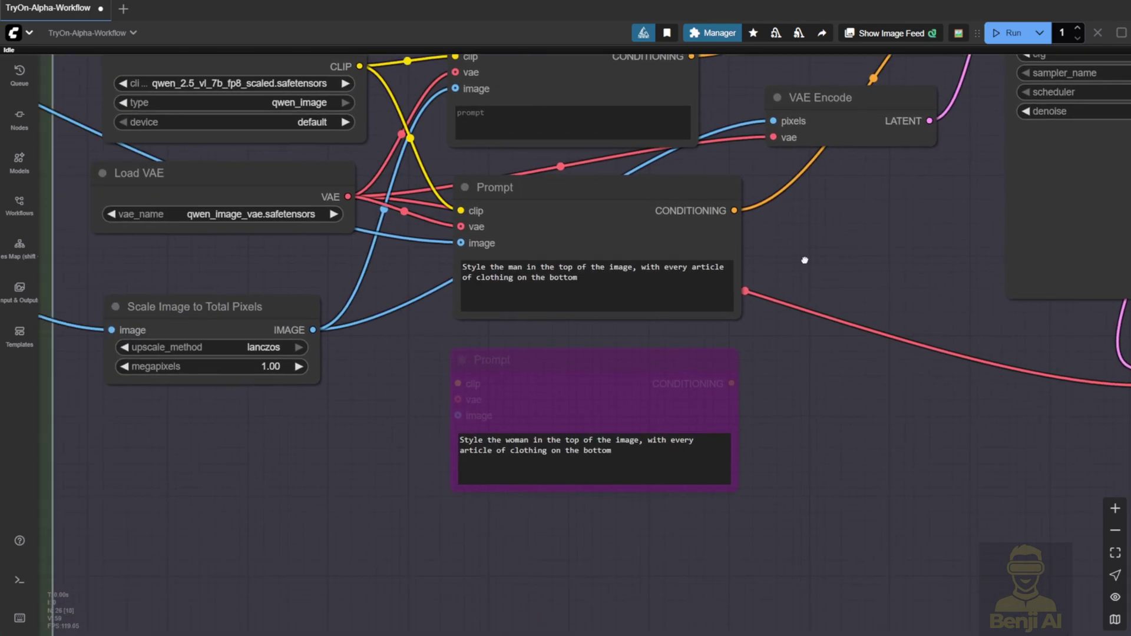
left_click(635, 220)
left_click(615, 386)
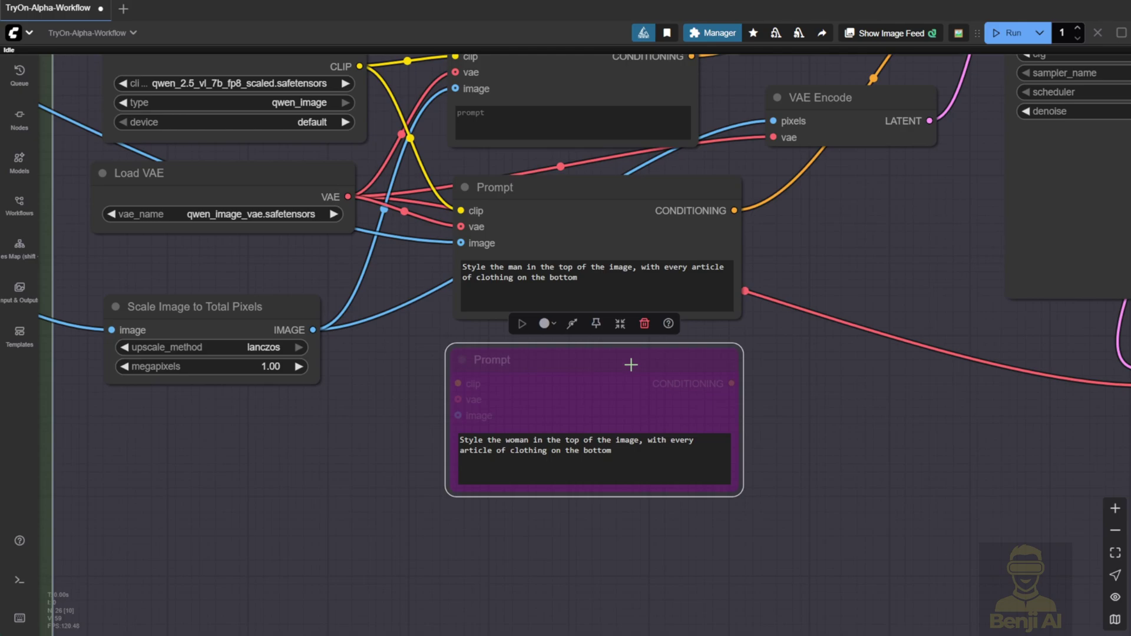
left_click_drag(740, 493, 850, 490)
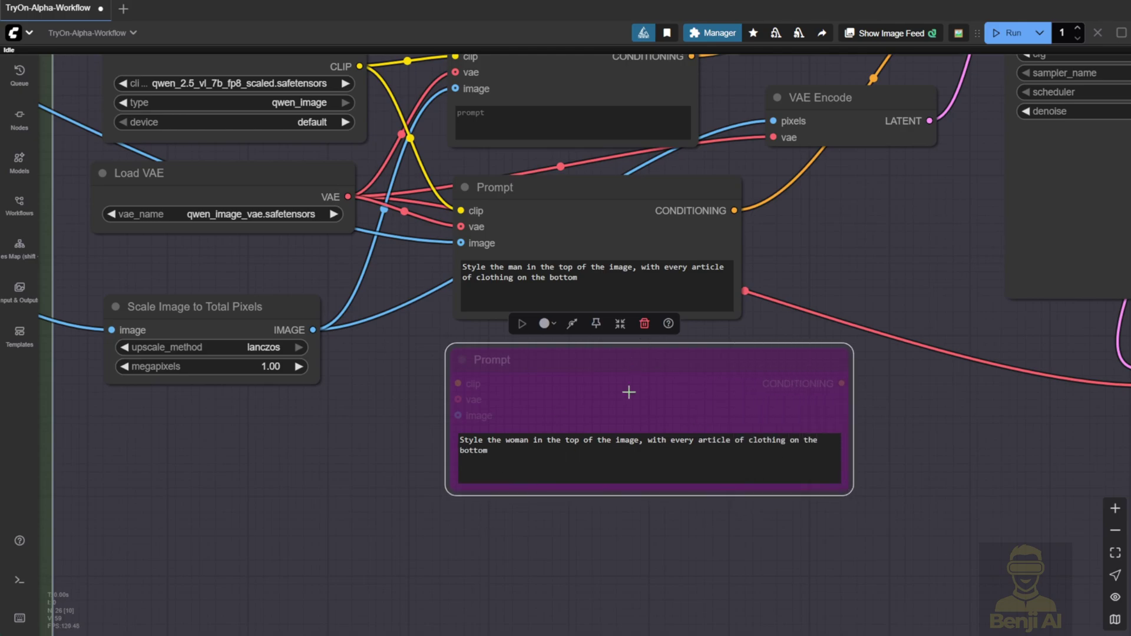
left_click_drag(737, 318, 843, 319)
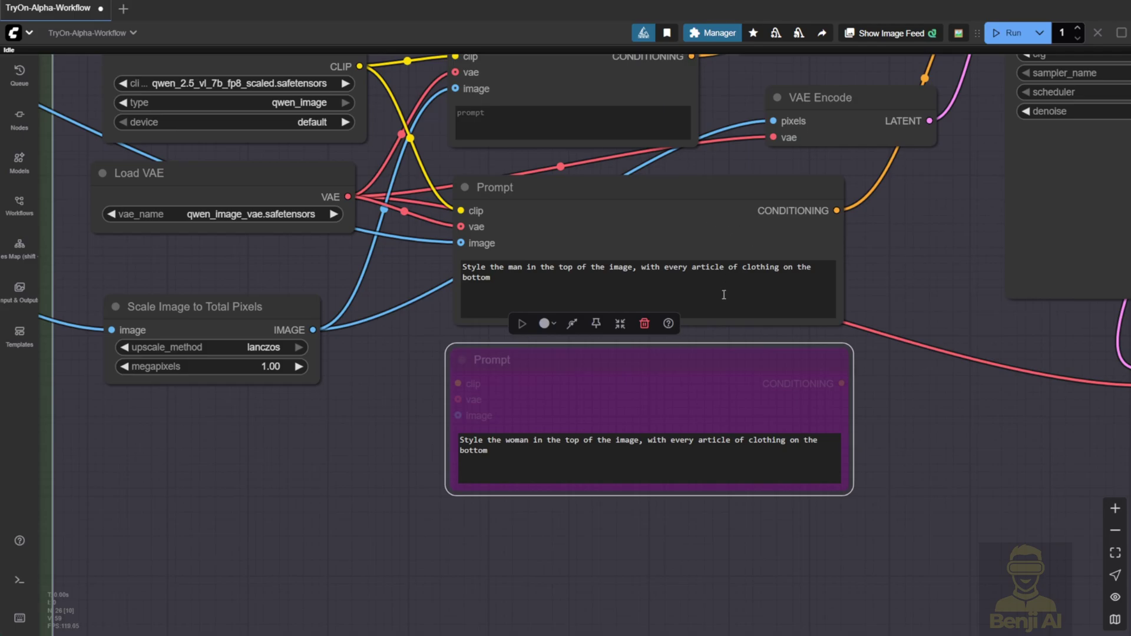
left_click(568, 216)
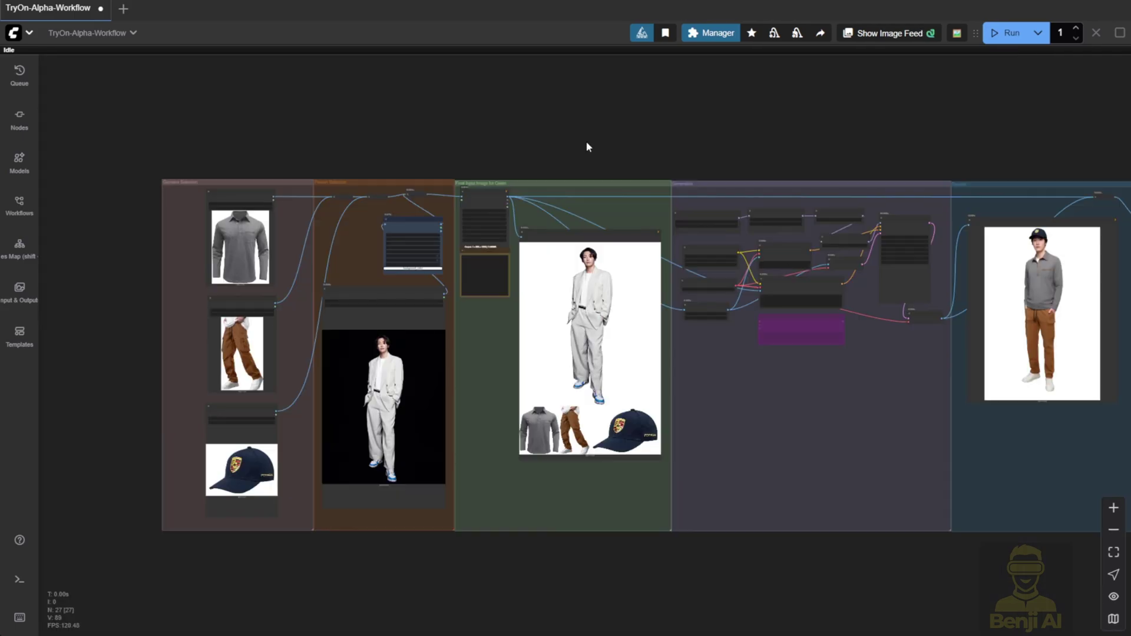
Nudge the Remove Background (RMBG) node slightly left and down.
scroll(254, 307, "up", 8)
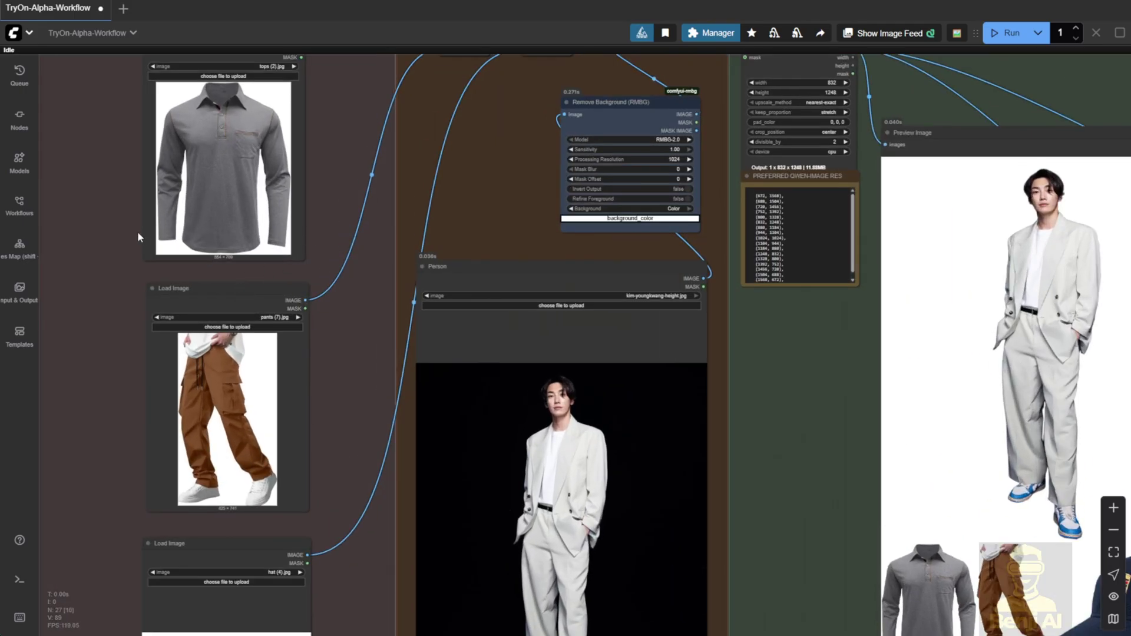
scroll(105, 227, "down", 2)
left_click_drag(41, 199, 270, 244)
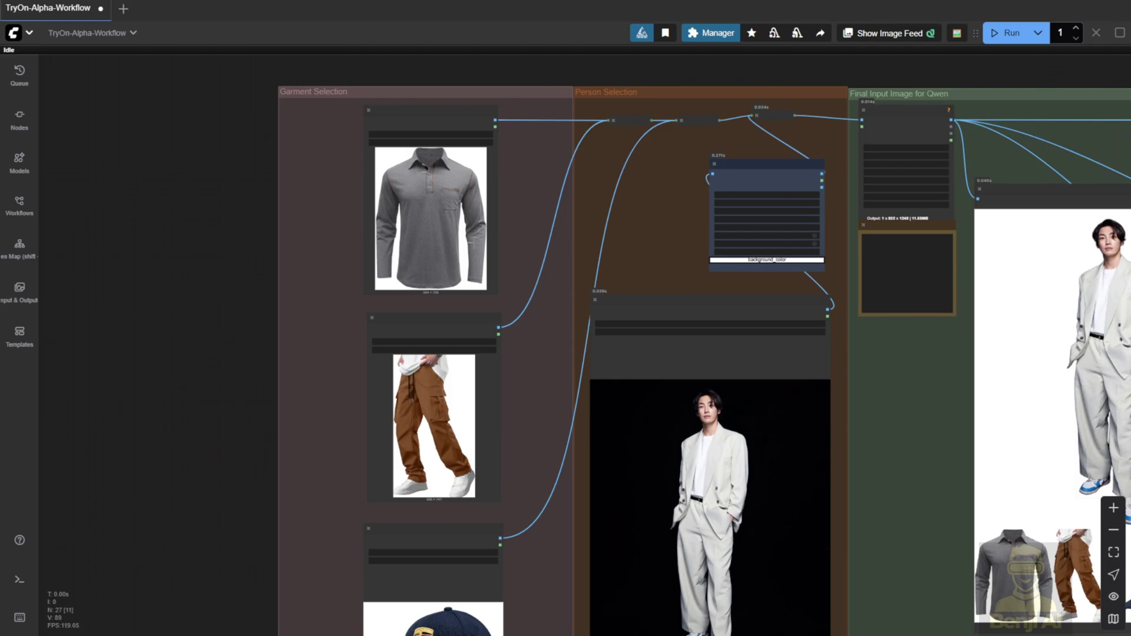
scroll(406, 436, "down", 2)
left_click_drag(237, 488, 214, 366)
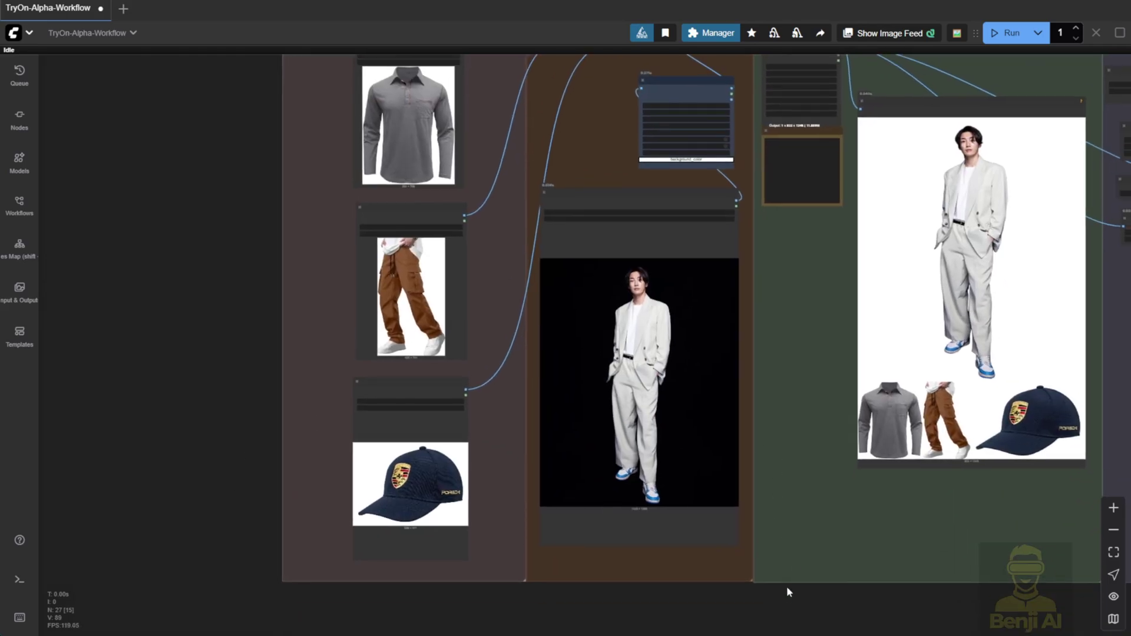
left_click(535, 183)
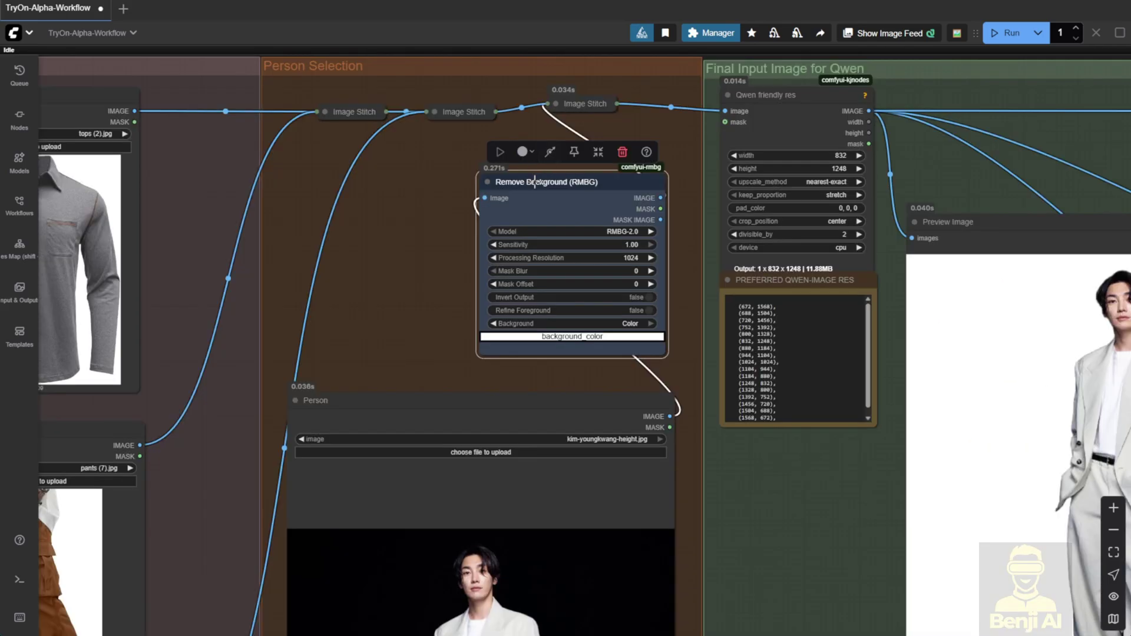
mouse_move(534, 183)
left_mouse_down()
mouse_move(551, 188)
mouse_move(522, 200)
left_mouse_up()
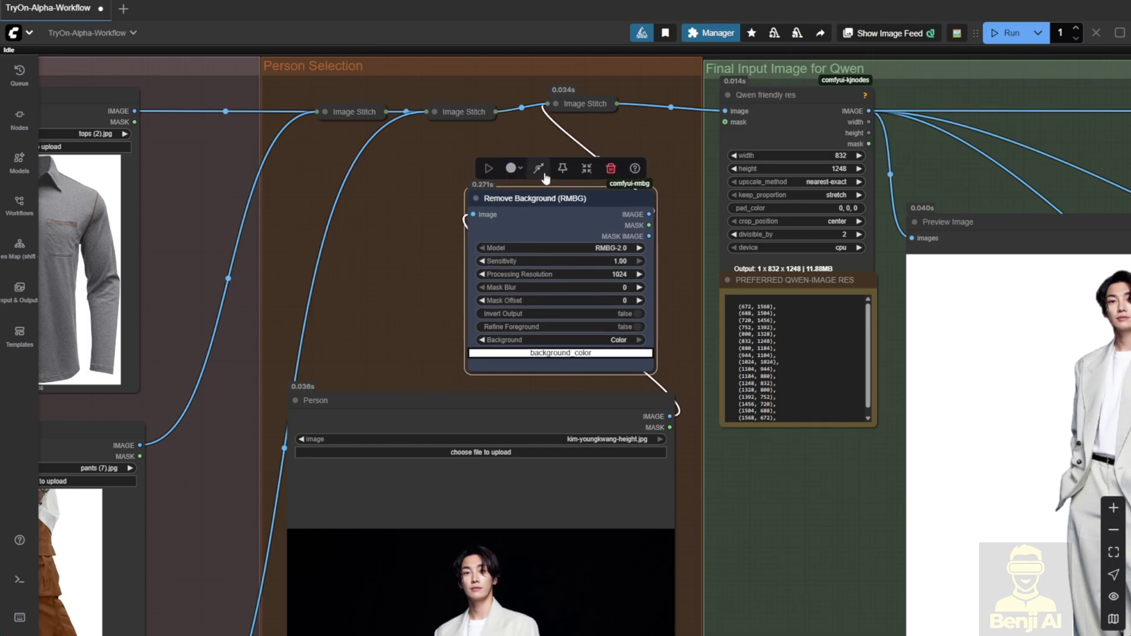
Inspect the stitched input with shirt, cargo pants and cap, then the person photo.
left_click_drag(316, 308, 161, 129)
scroll(568, 339, "down", 2)
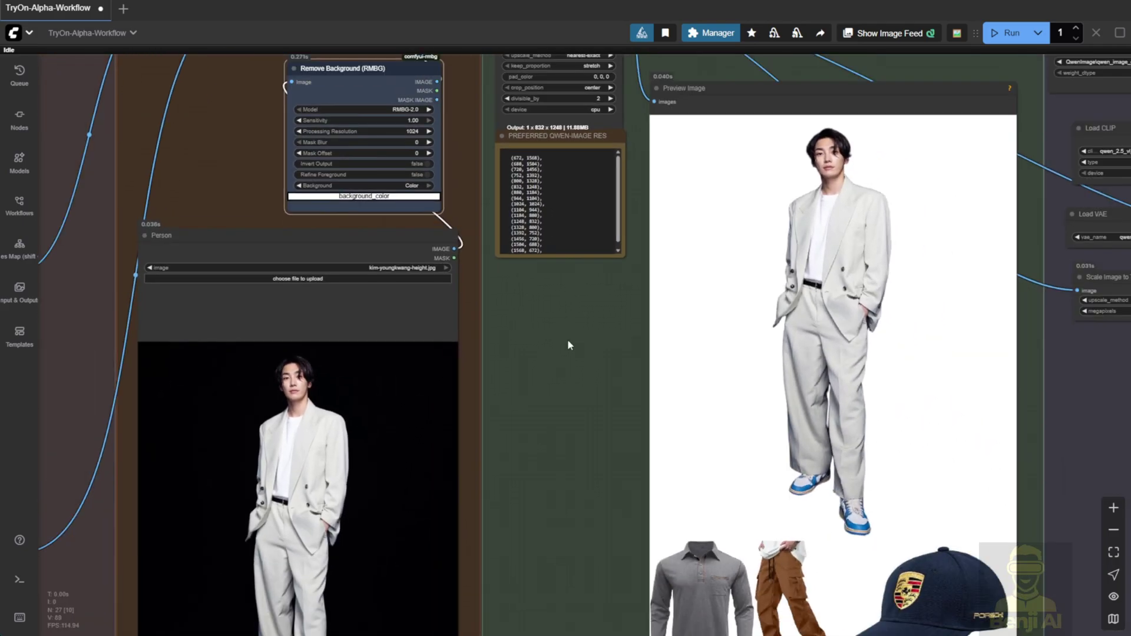
left_click_drag(567, 339, 444, 303)
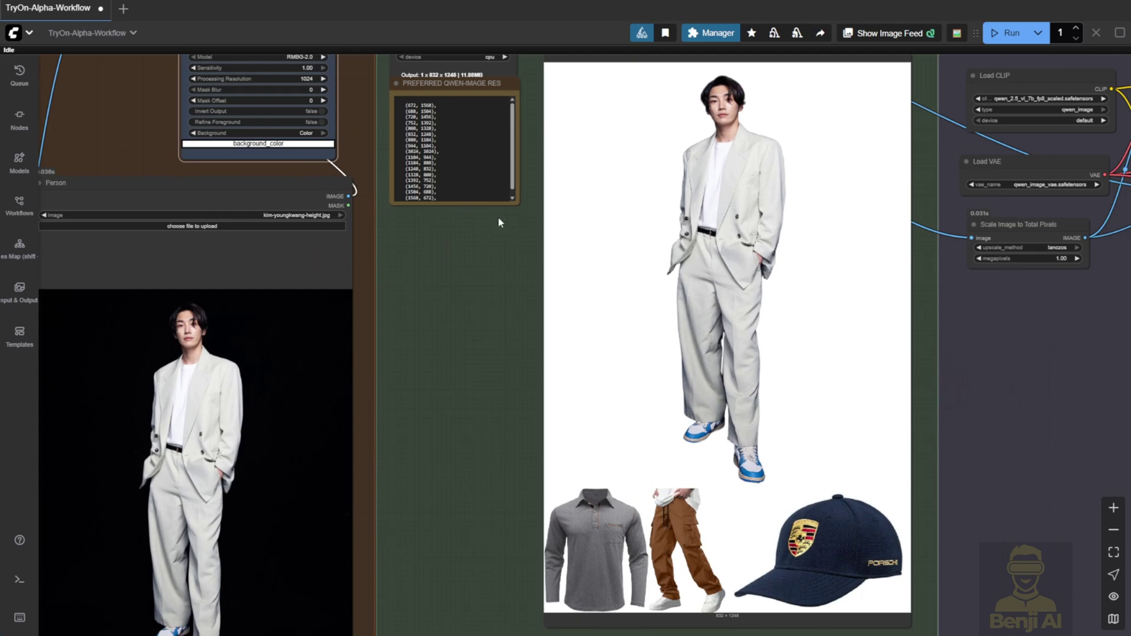
scroll(501, 221, "up", 2)
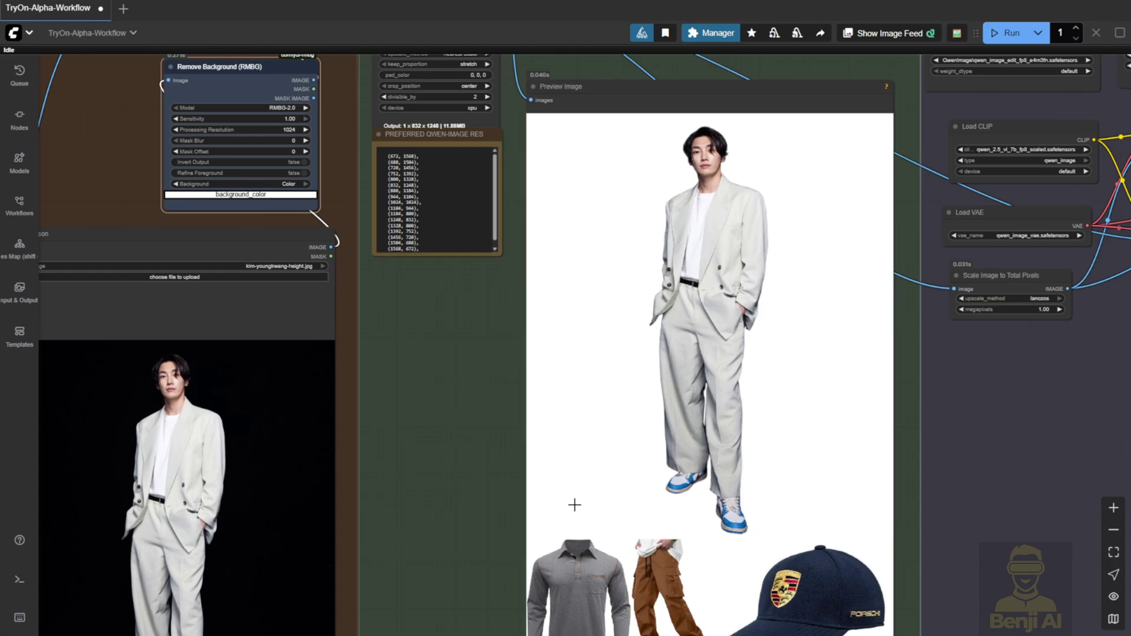
left_click_drag(370, 492, 541, 317)
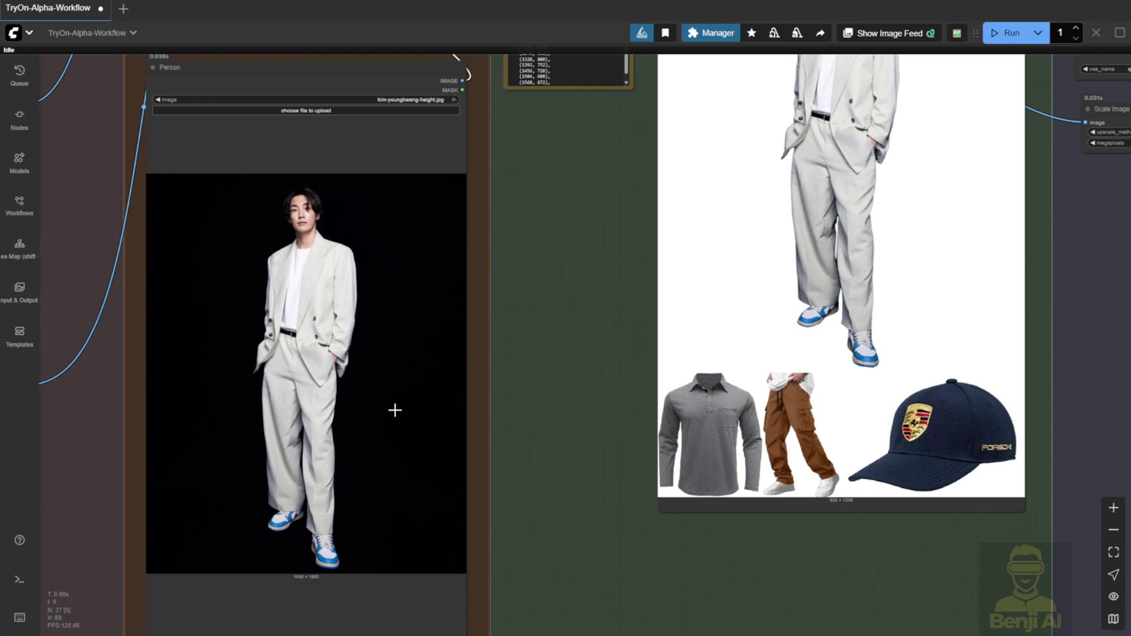
scroll(550, 167, "down", 2)
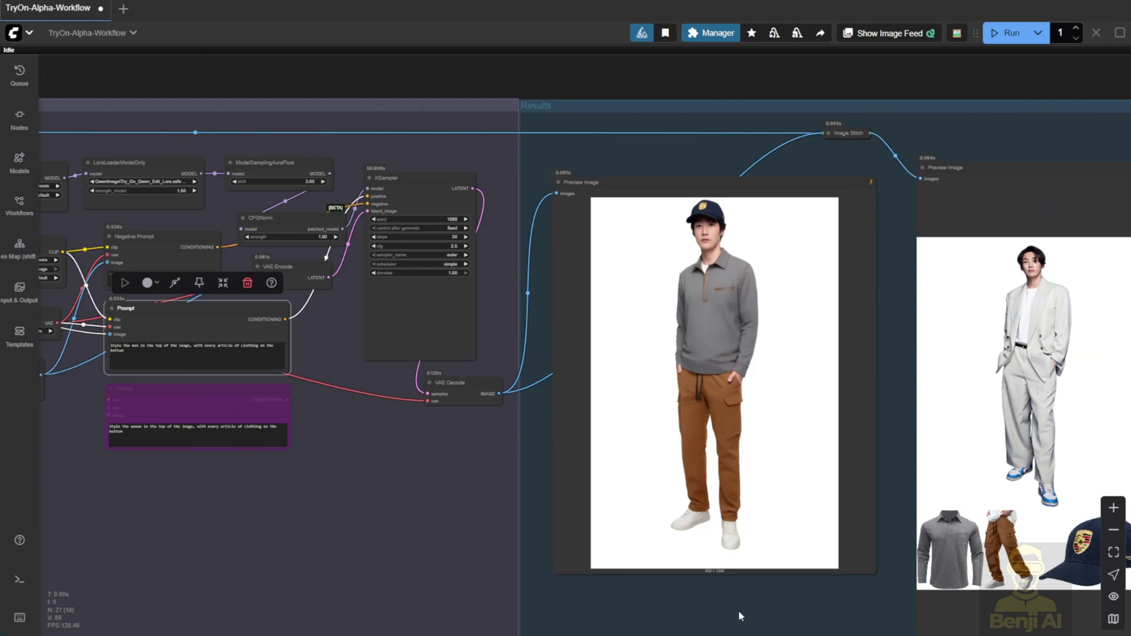
Zoom into both result previews to check the grey shirt, brown cargo pants and navy cap.
left_click_drag(738, 609, 401, 538)
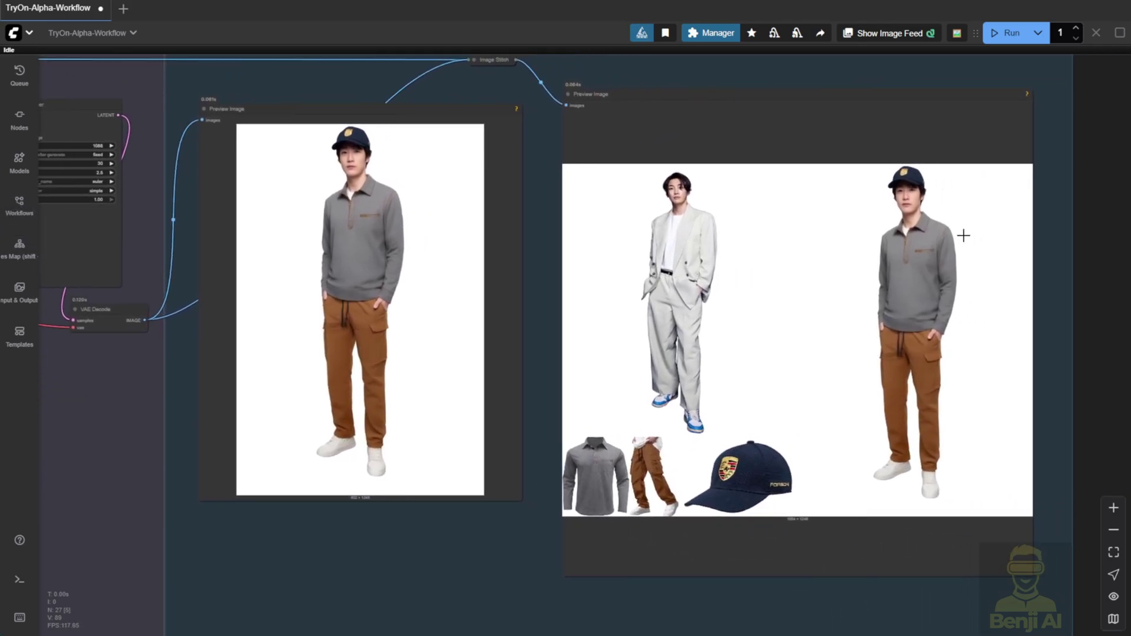
scroll(526, 317, "up", 1)
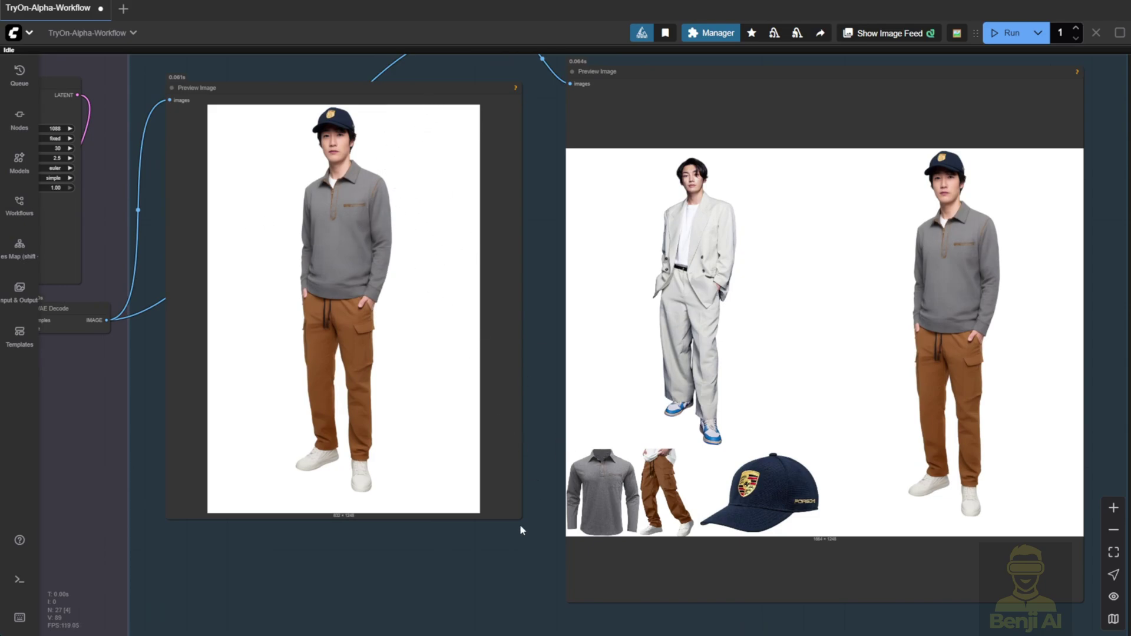
scroll(518, 518, "up", 7)
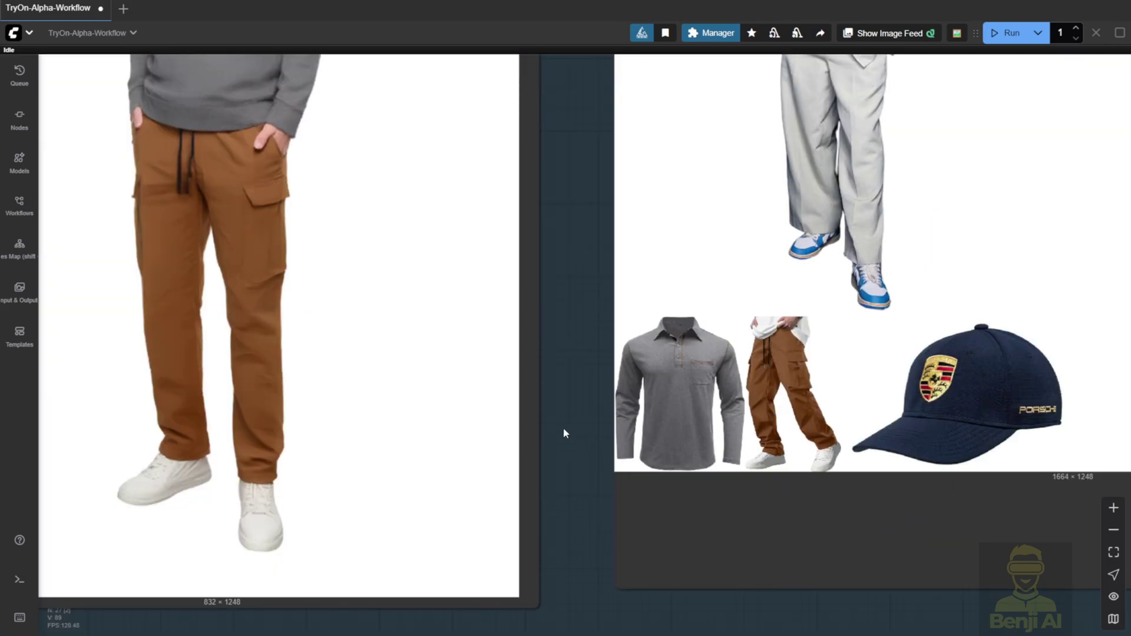
left_click_drag(564, 433, 657, 421)
scroll(657, 421, "down", 1)
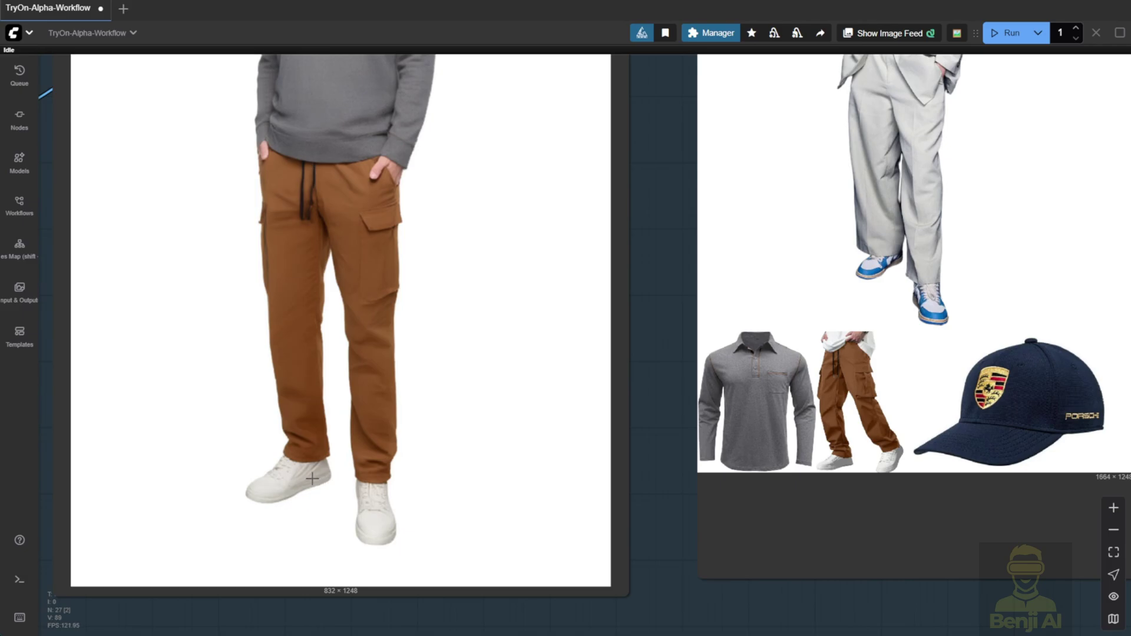
scroll(459, 175, "up", 3)
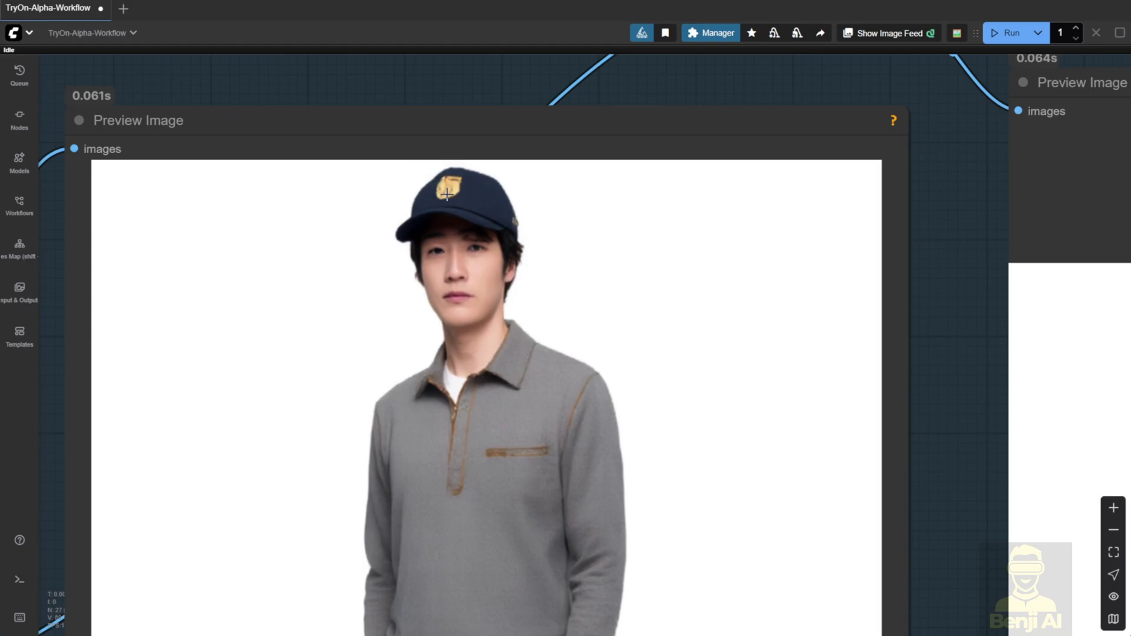
scroll(931, 421, "down", 5)
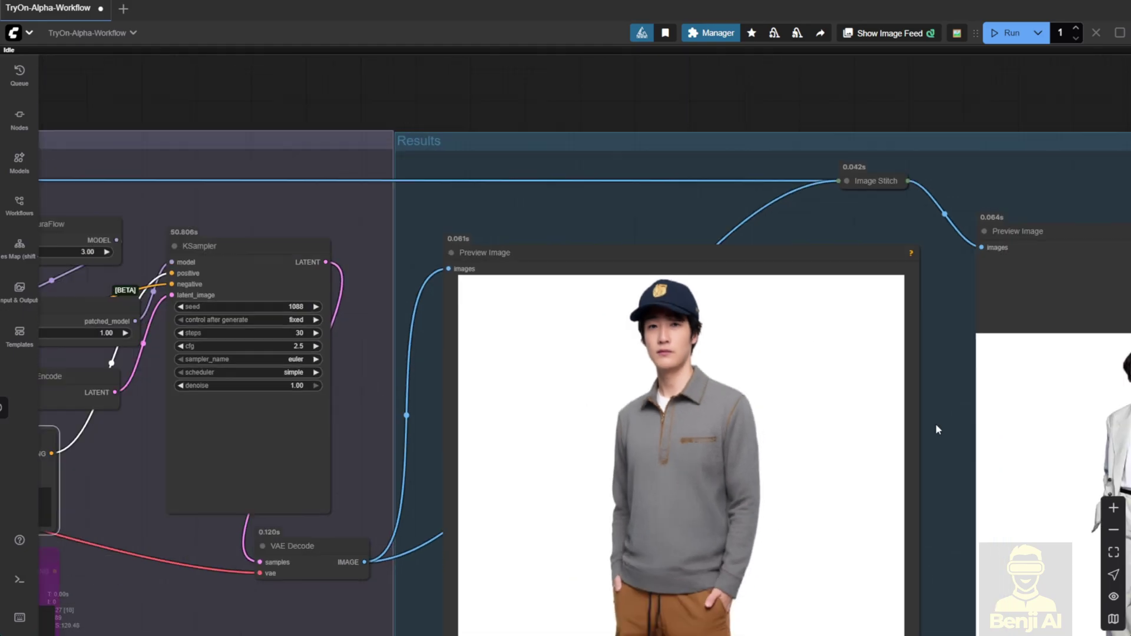
left_click_drag(937, 429, 480, 192)
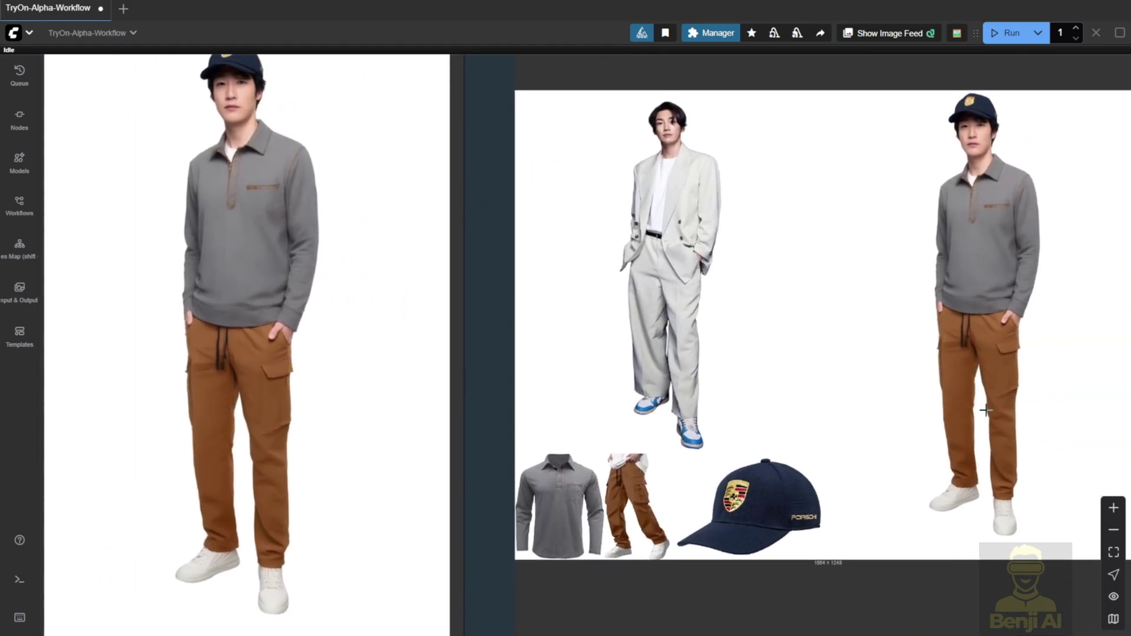
scroll(446, 213, "down", 2)
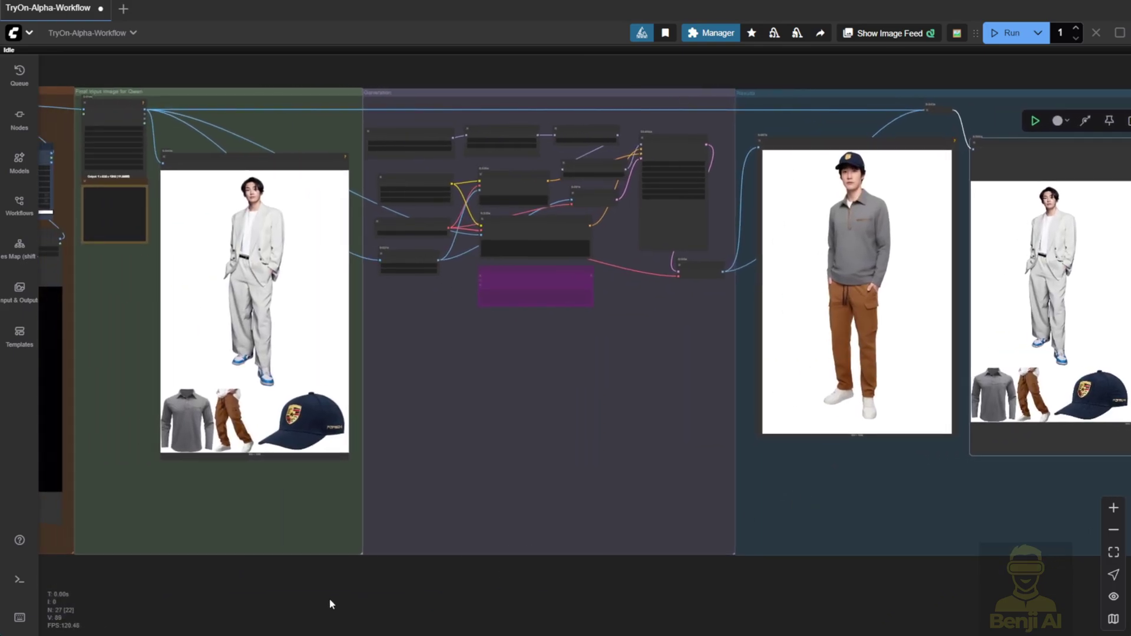
Connect the vae and image links to the woman's purple Prompt node.
scroll(328, 599, "down", 3)
left_click_drag(328, 604, 709, 594)
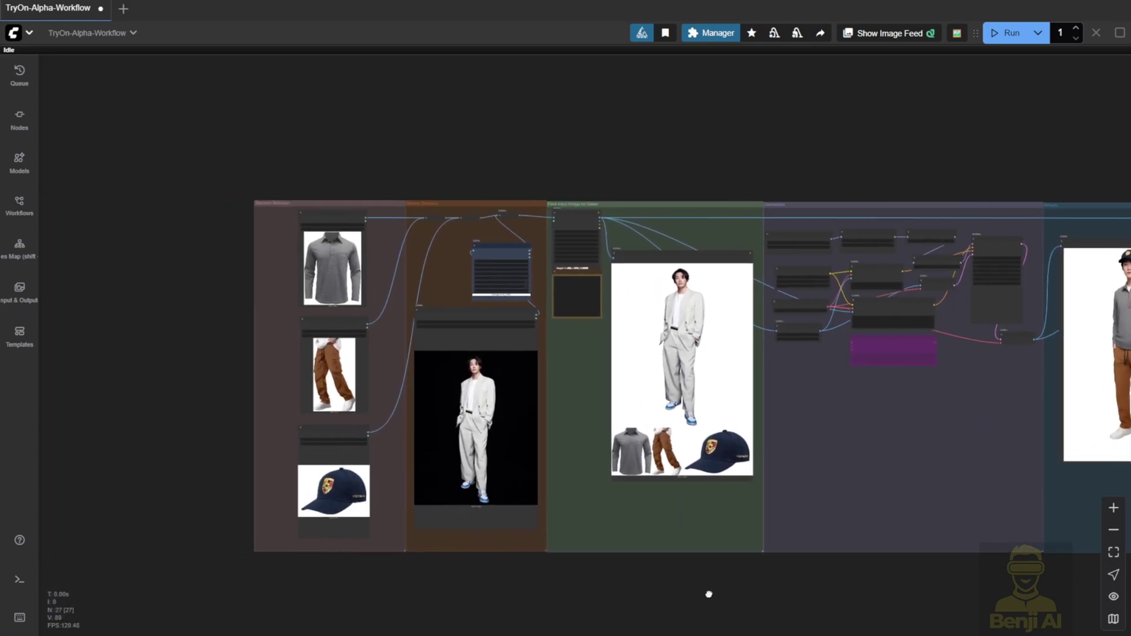
scroll(937, 347, "up", 6)
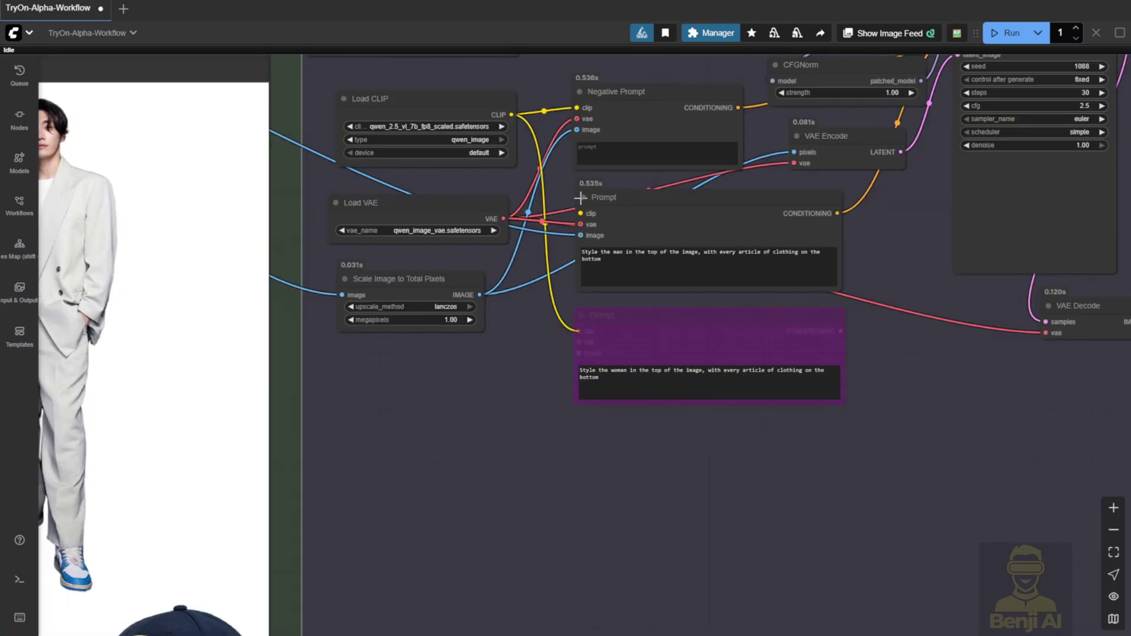
left_click_drag(554, 461, 567, 229)
left_click_drag(838, 199, 532, 465)
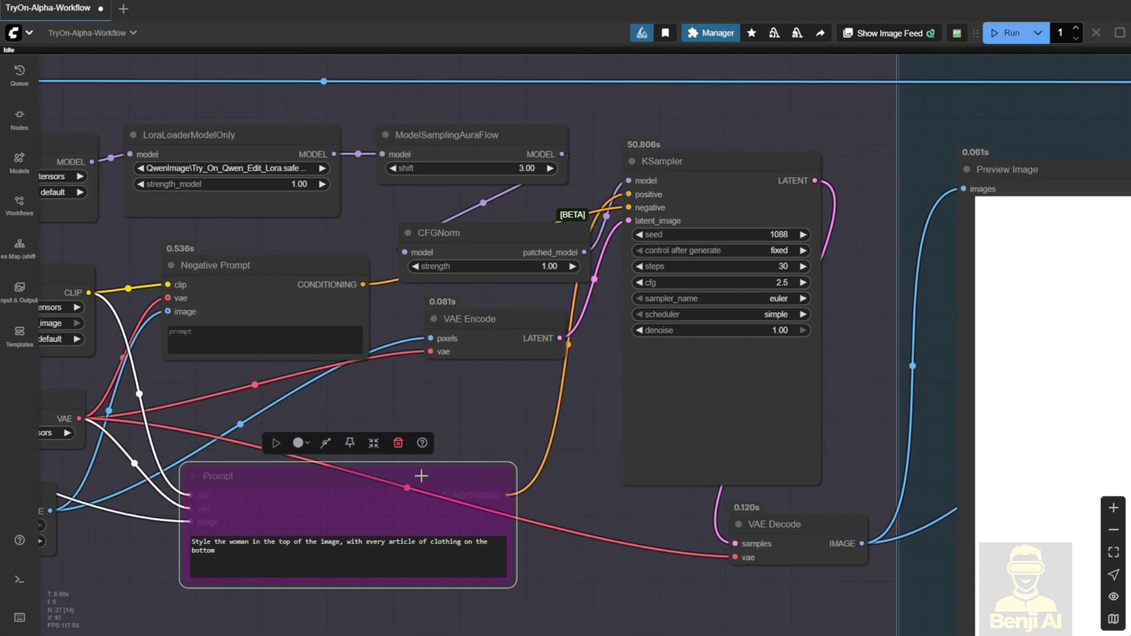
Move the woman's Prompt node up and pick an option from its context menu.
left_click_drag(419, 472, 405, 417)
left_click_drag(323, 456, 390, 352)
right_click(390, 352)
left_click(437, 585)
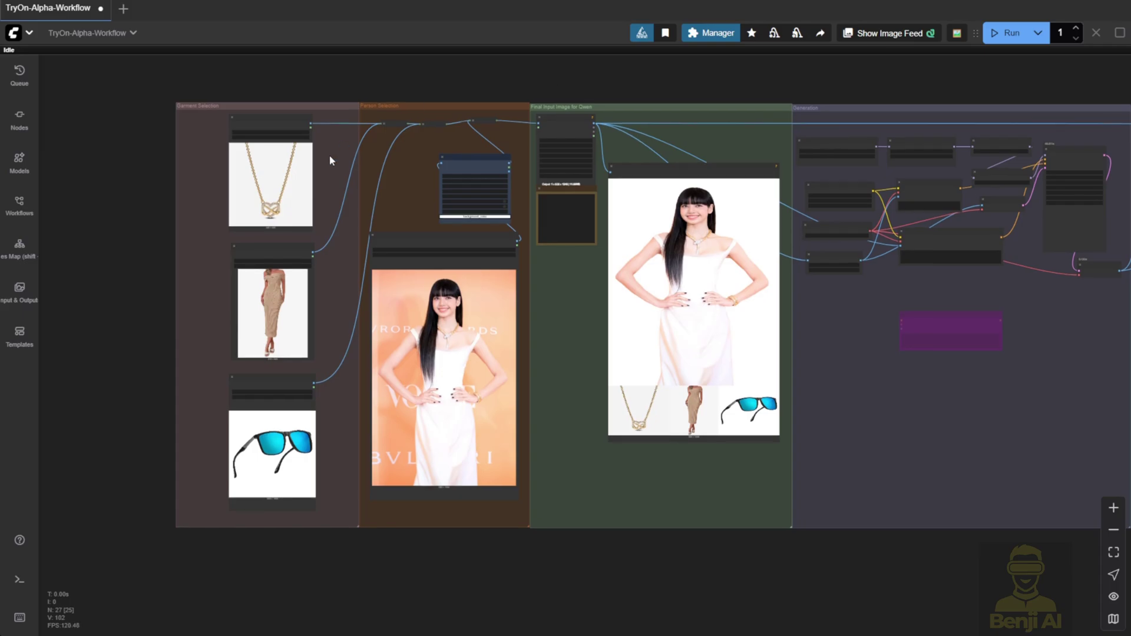
Glance at the sunglasses input, then zoom in on the Preview Image of the woman's try-on.
scroll(312, 189, "up", 4)
left_click_drag(103, 228, 359, 245)
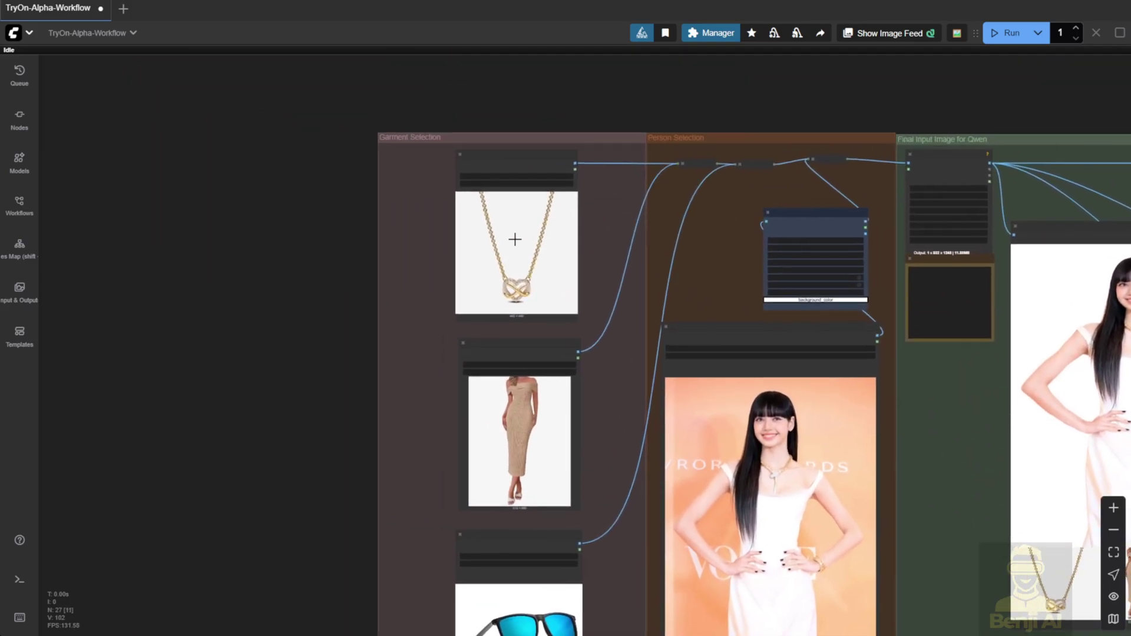
scroll(648, 353, "up", 2)
scroll(681, 429, "down", 2)
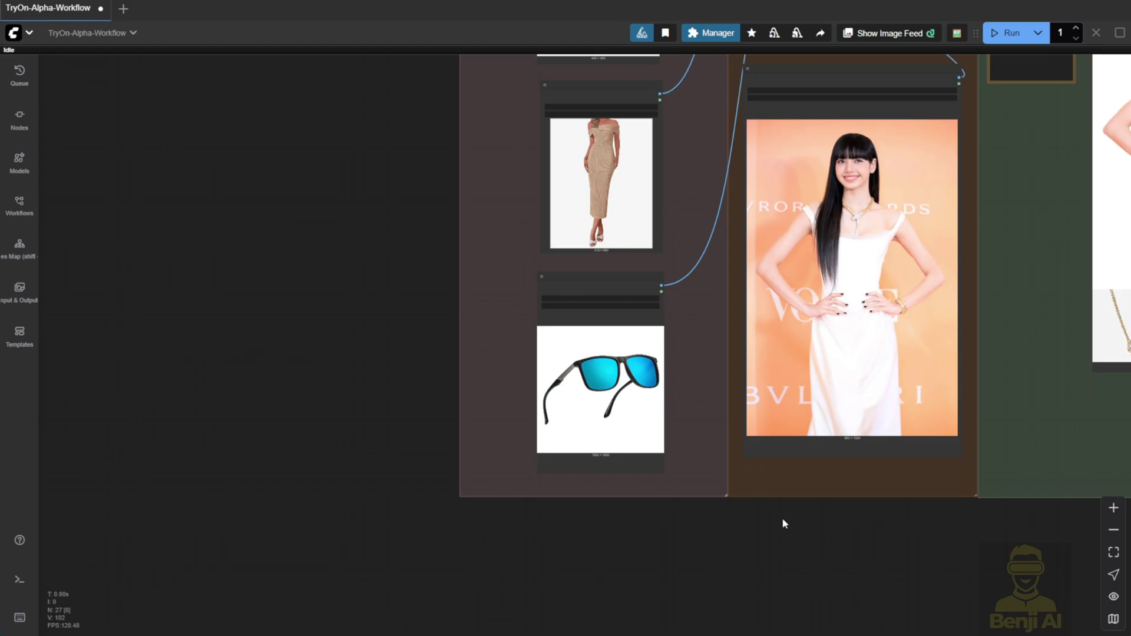
left_click_drag(843, 529, 561, 623)
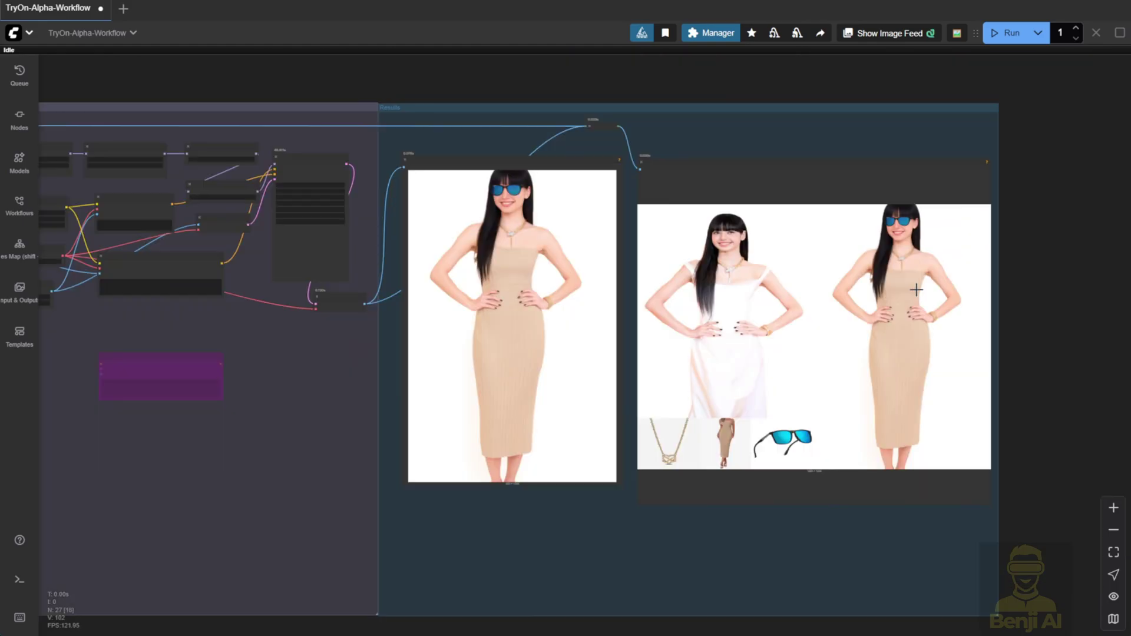
scroll(908, 276, "up", 3)
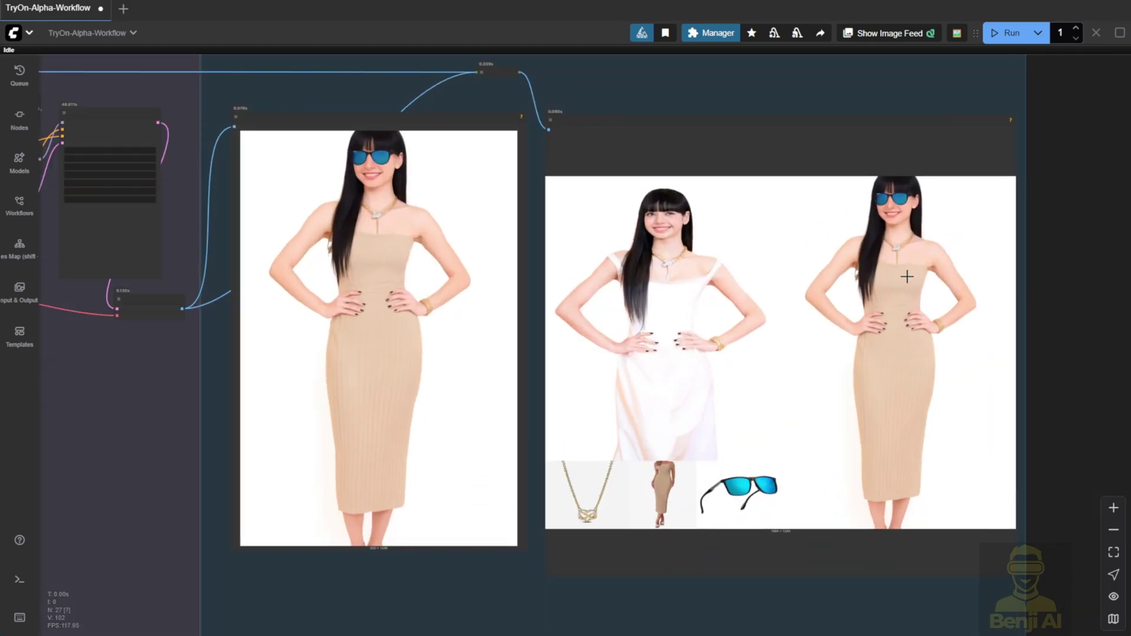
scroll(907, 276, "up", 3)
scroll(914, 236, "down", 1)
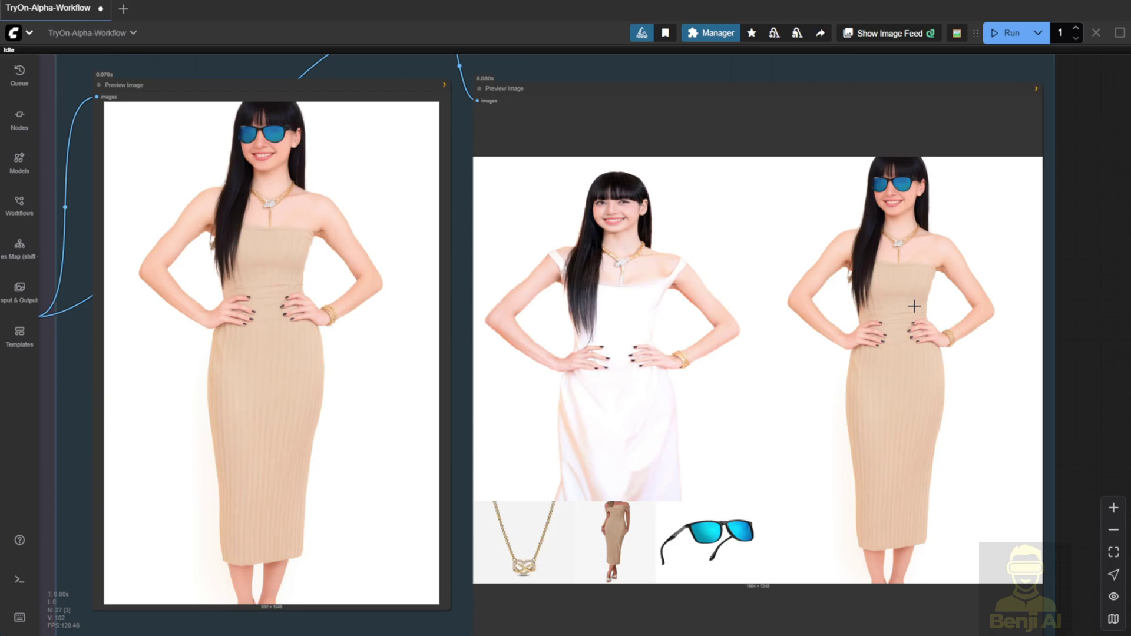
scroll(898, 269, "up", 4)
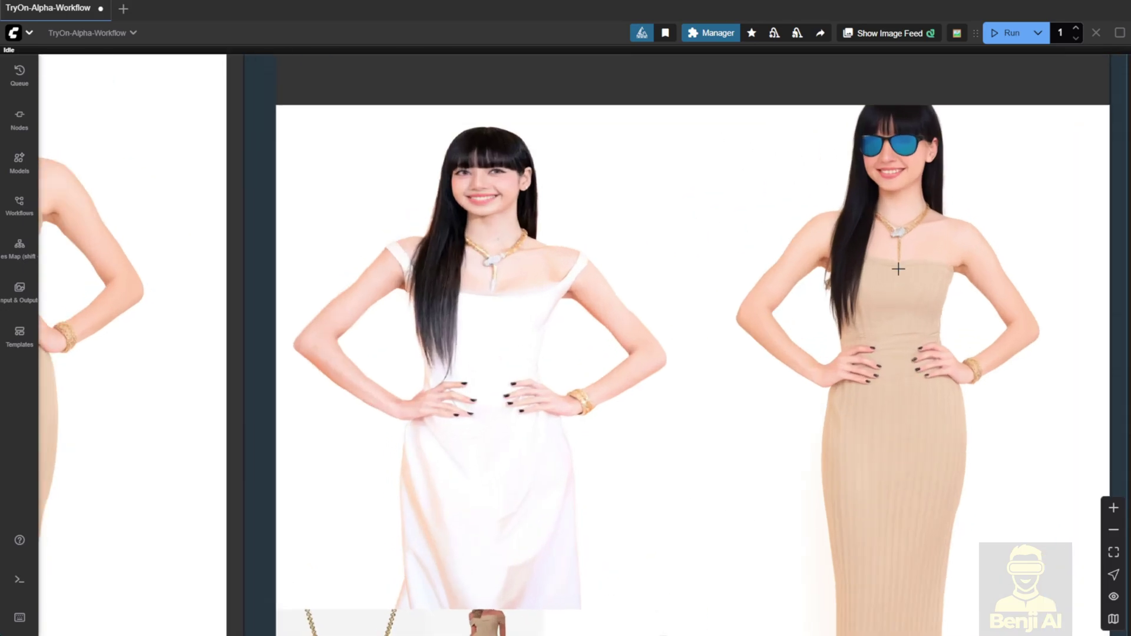
scroll(894, 232, "up", 2)
scroll(898, 233, "up", 2)
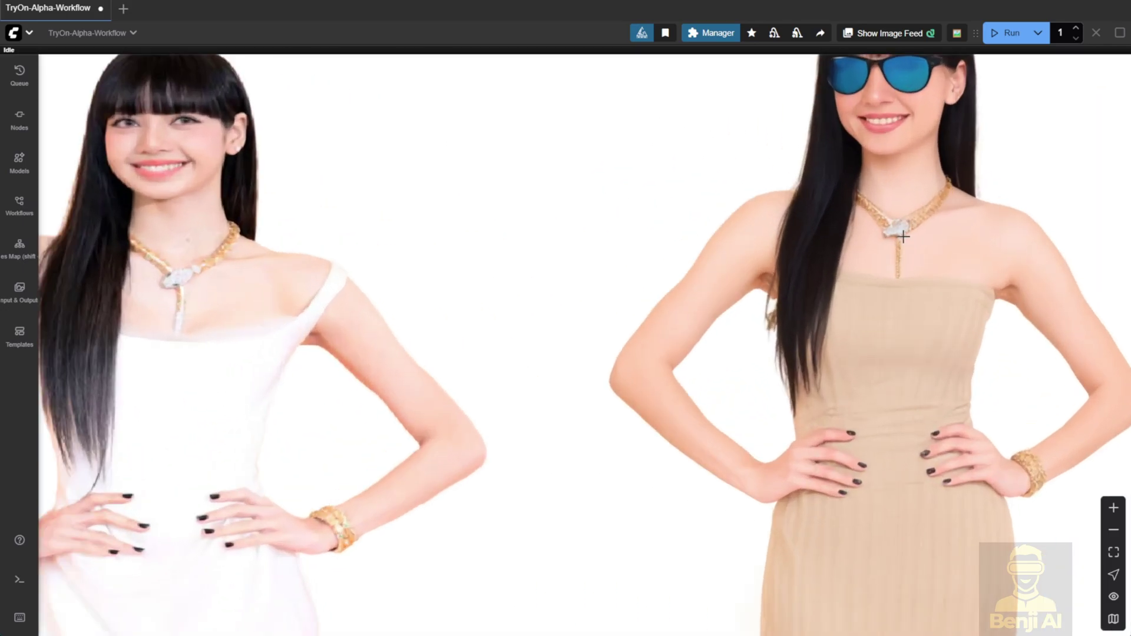
scroll(902, 225, "up", 1)
scroll(434, 83, "down", 5)
left_click_drag(434, 83, 575, 359)
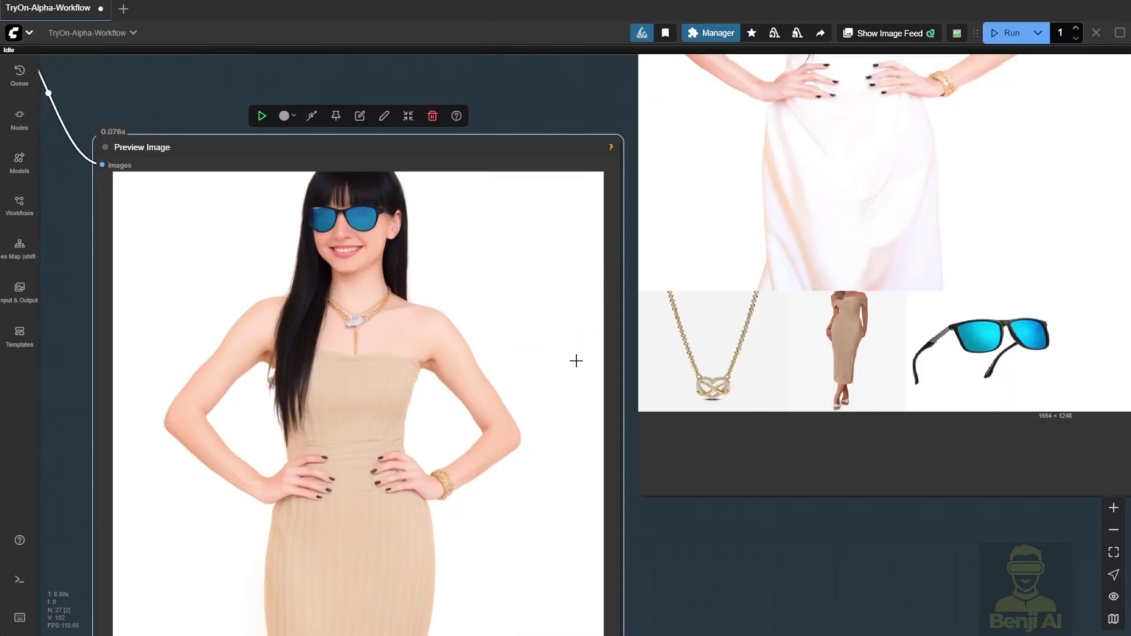
scroll(576, 359, "up", 2)
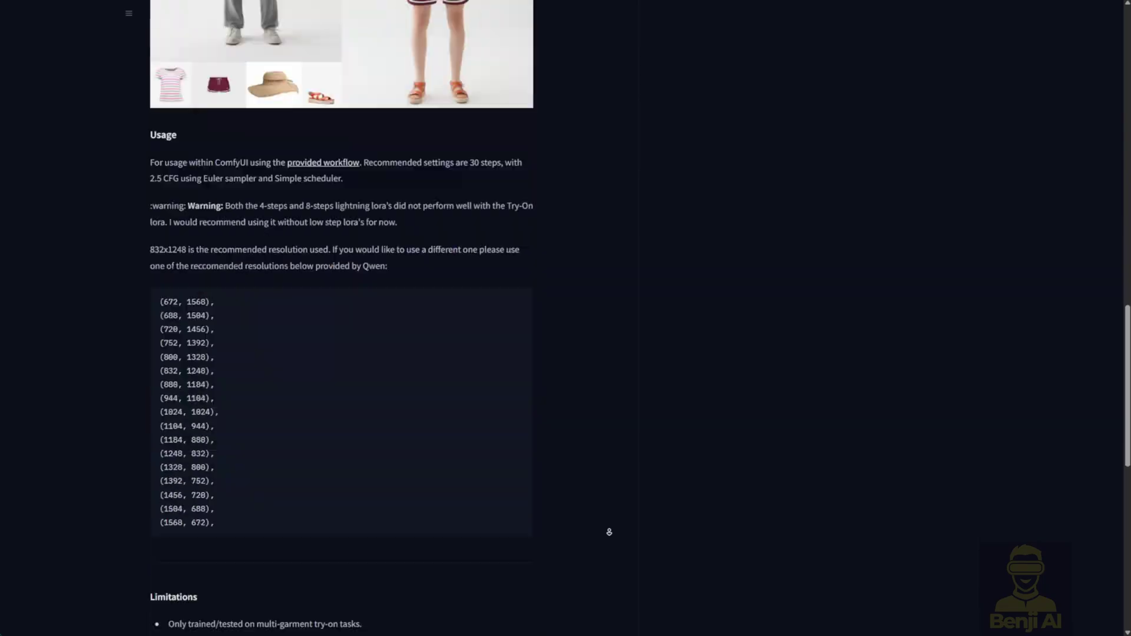
Scroll to Limitations, highlight its four bullets, then clear the highlight.
scroll(606, 530, "down", 10)
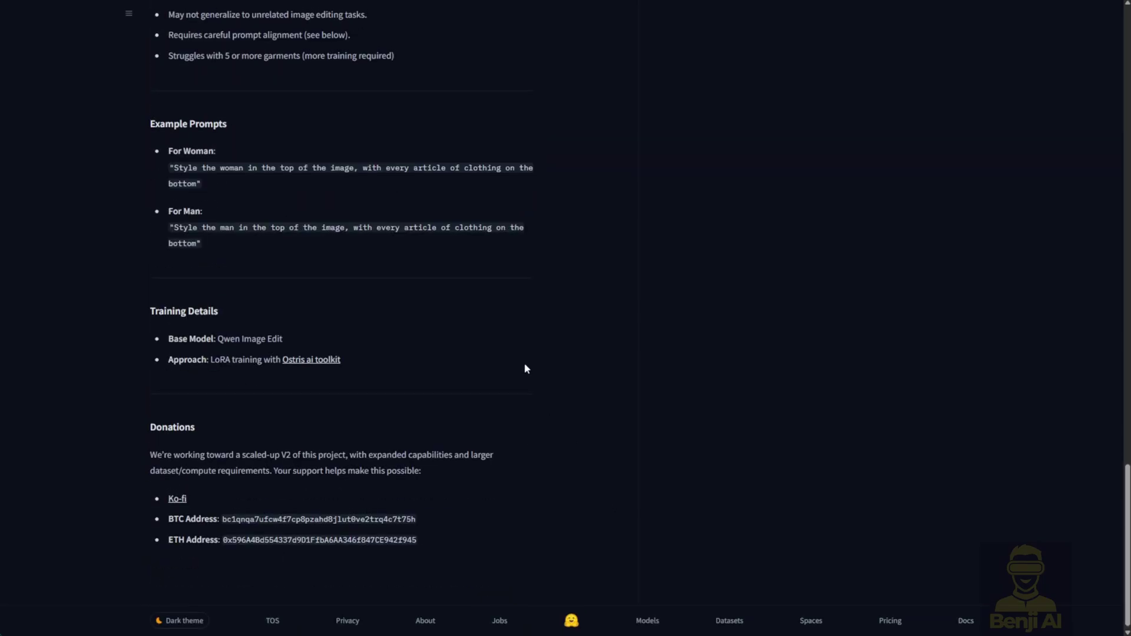
scroll(525, 368, "up", 6)
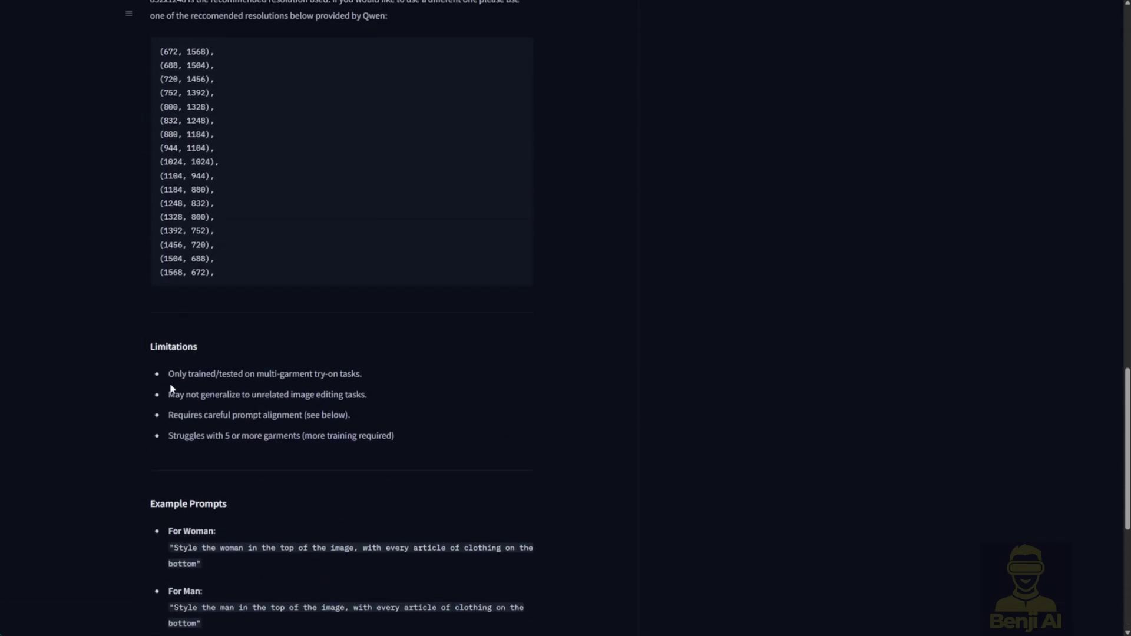
left_click_drag(168, 374, 409, 437)
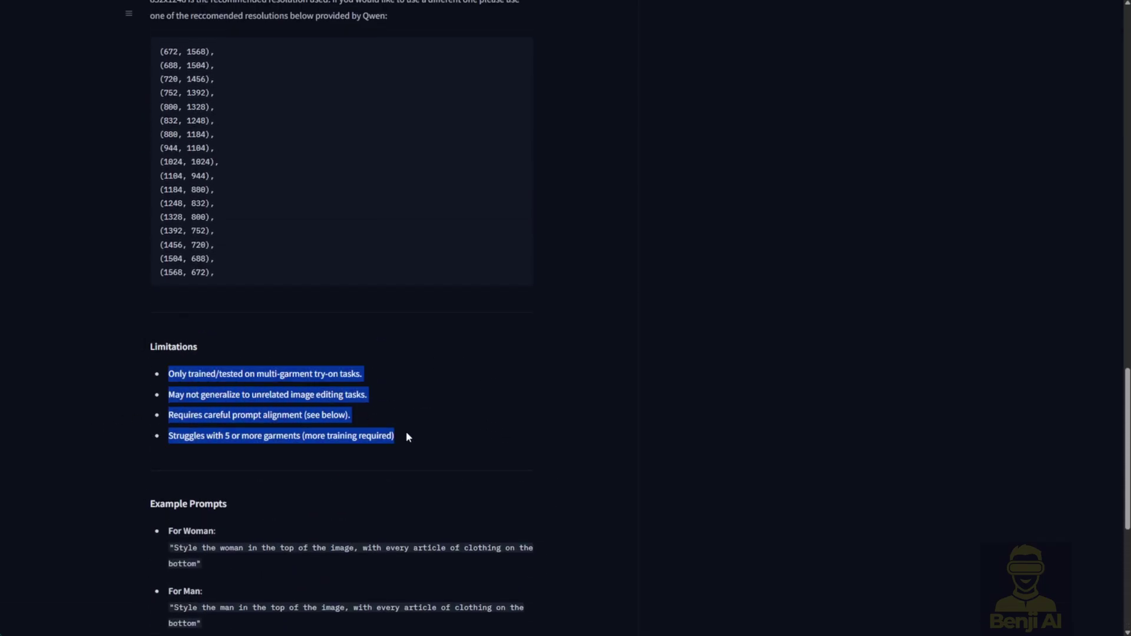
left_click(446, 468)
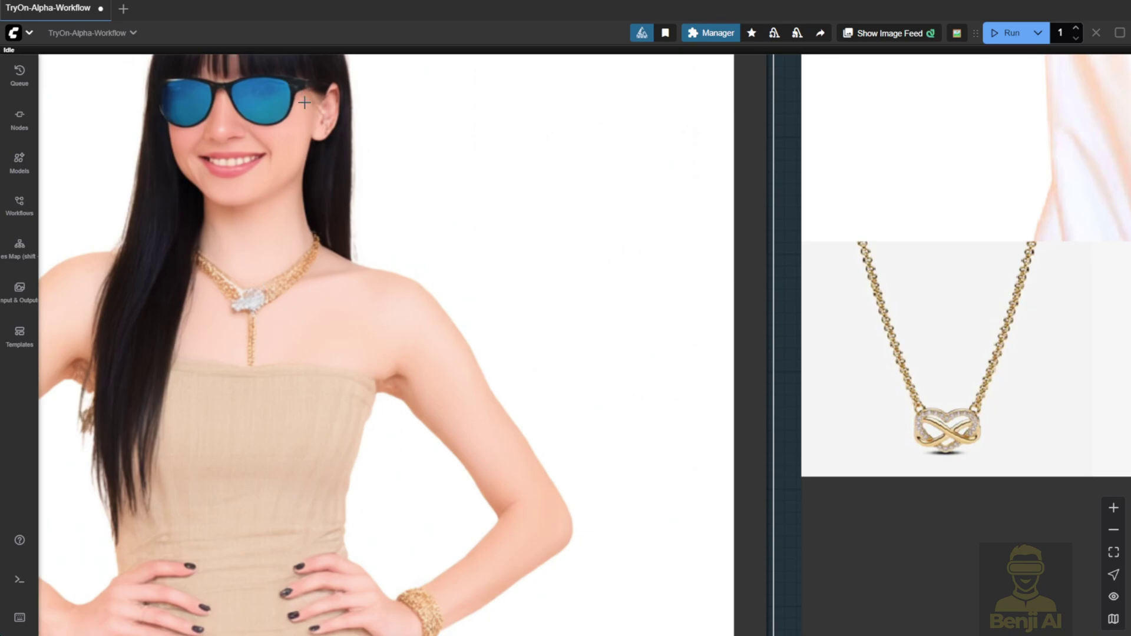
Zoom out from the preview to the Person Selection and Final Input Image for Qwen groups.
scroll(305, 102, "down", 10)
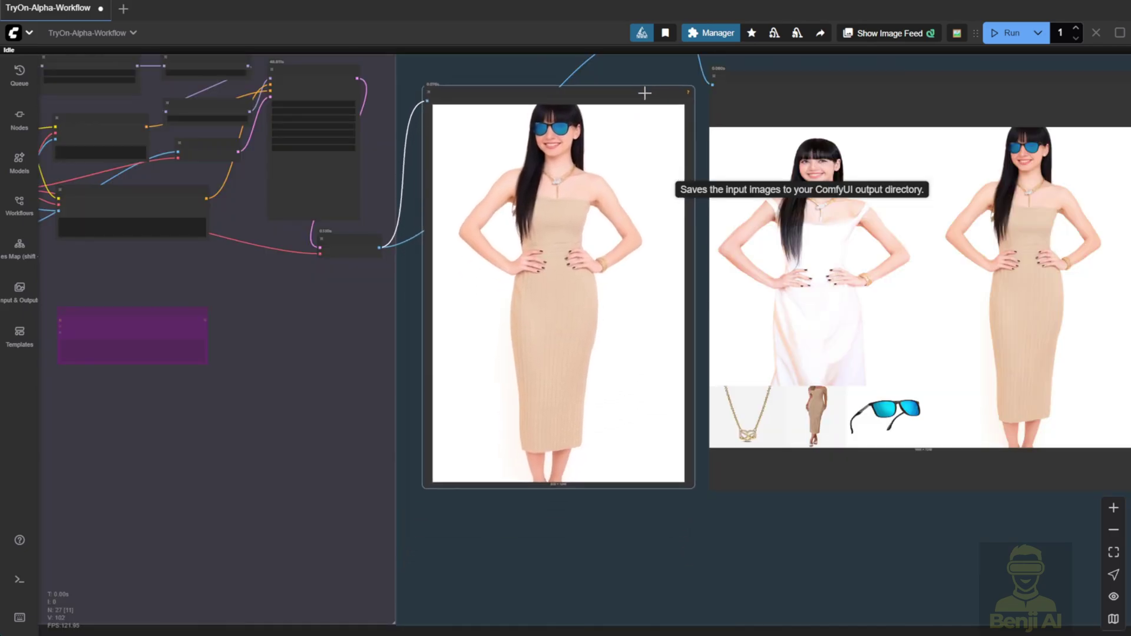
scroll(908, 557, "down", 3)
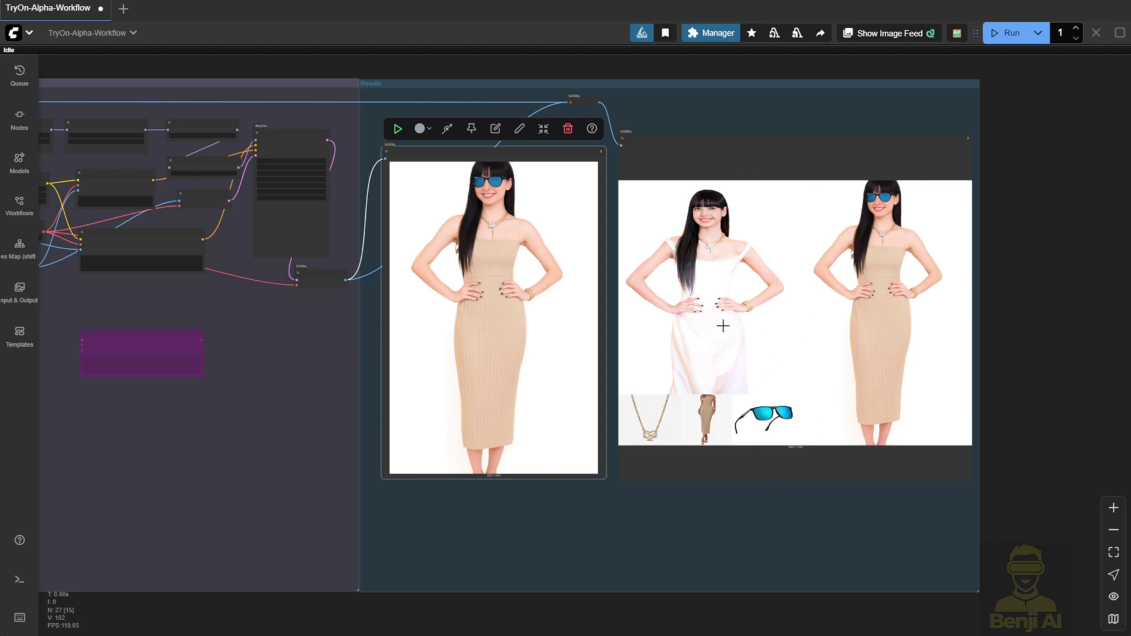
scroll(626, 478, "up", 2)
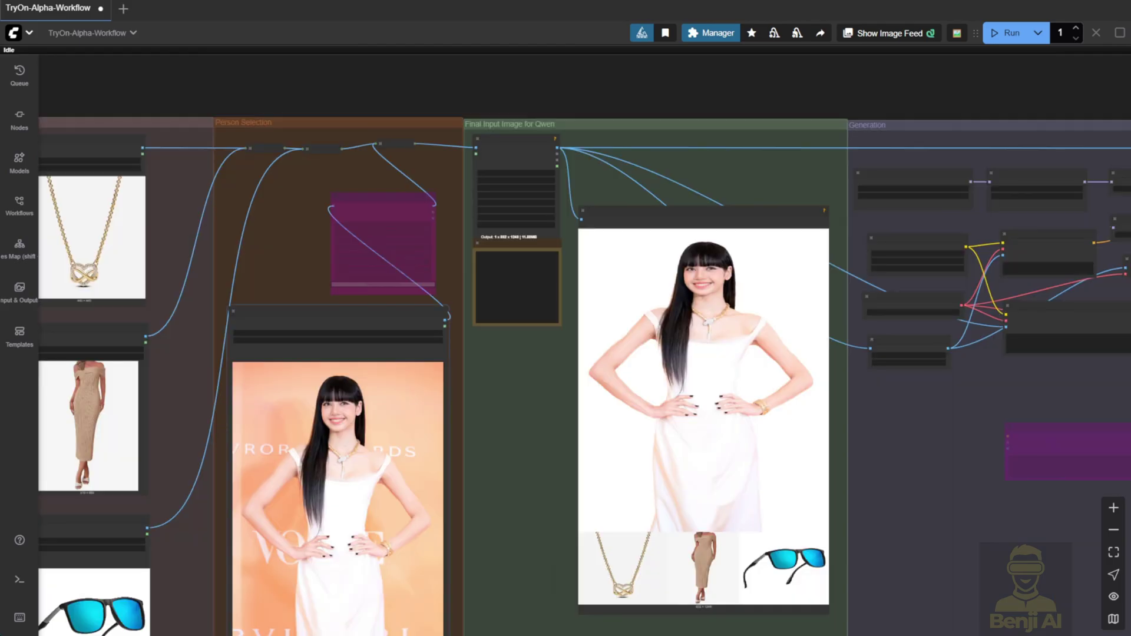
Pan to the garment and person inputs and select the sunglasses Load Image node to replace it.
left_click_drag(489, 463, 610, 359)
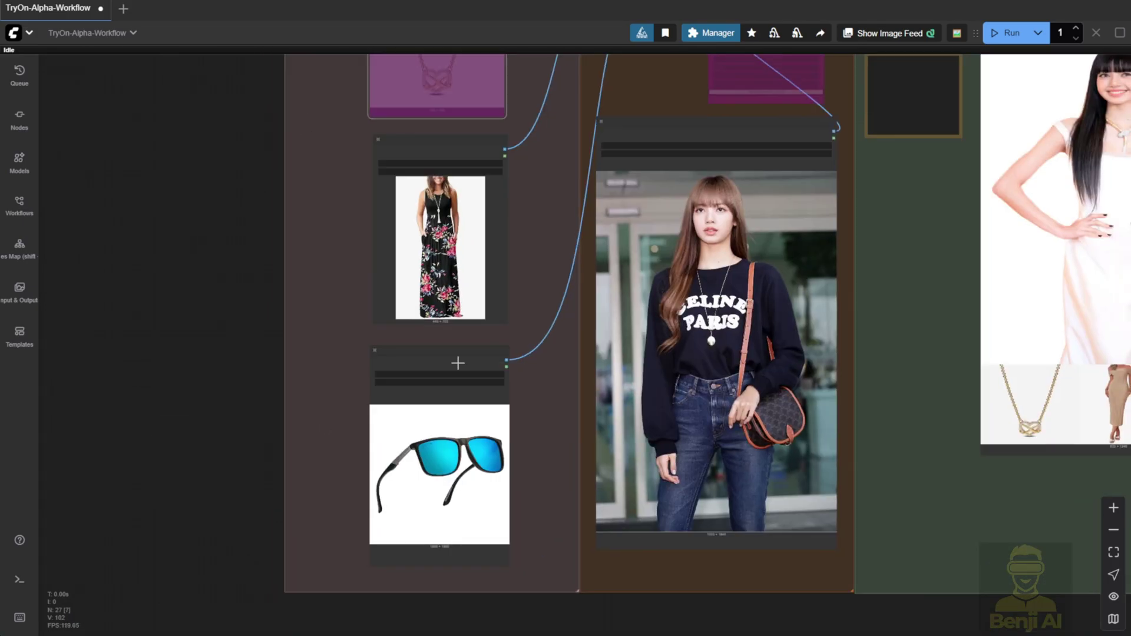
left_click(457, 361)
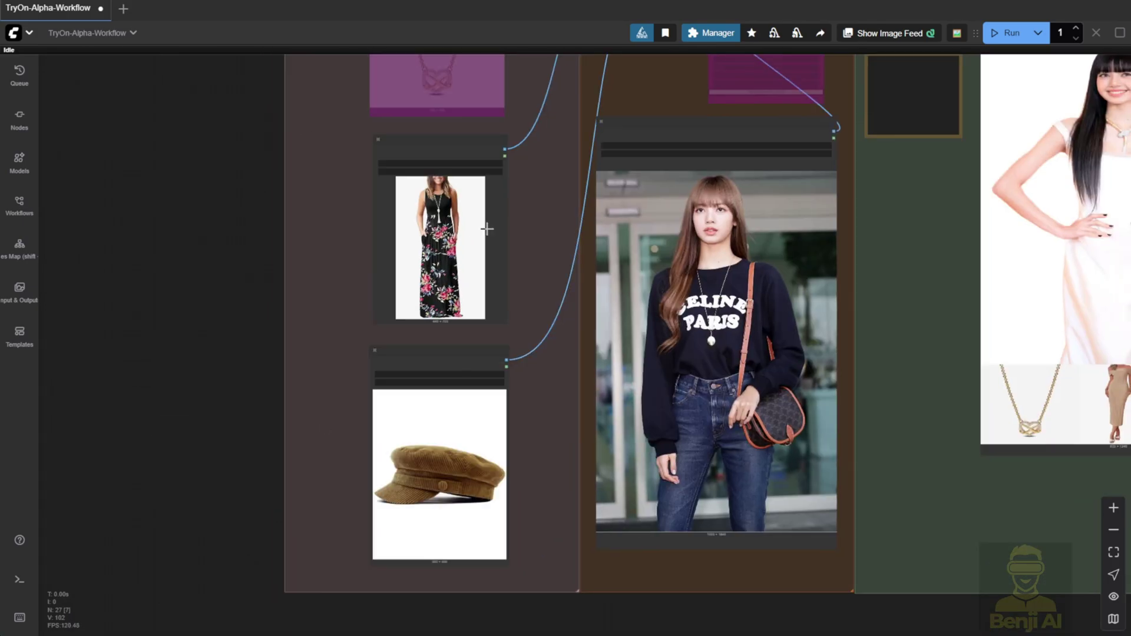
scroll(464, 240, "up", 2)
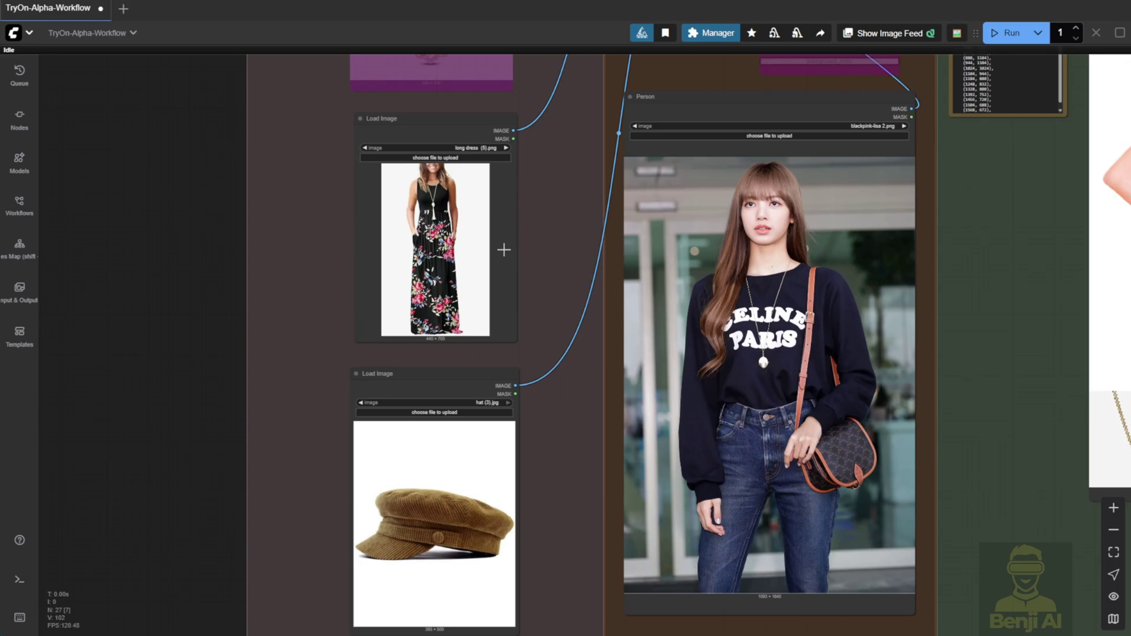
scroll(929, 358, "down", 2)
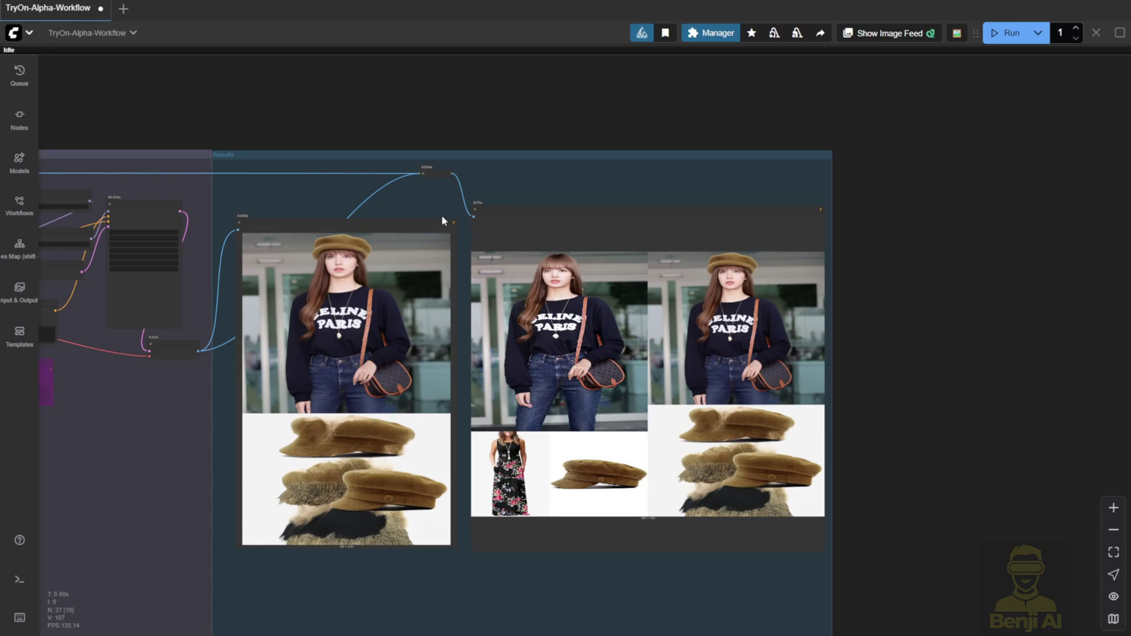
Pan to the Results group and zoom in on the cap try-on previews.
left_click_drag(331, 116, 413, 96)
scroll(390, 366, "up", 3)
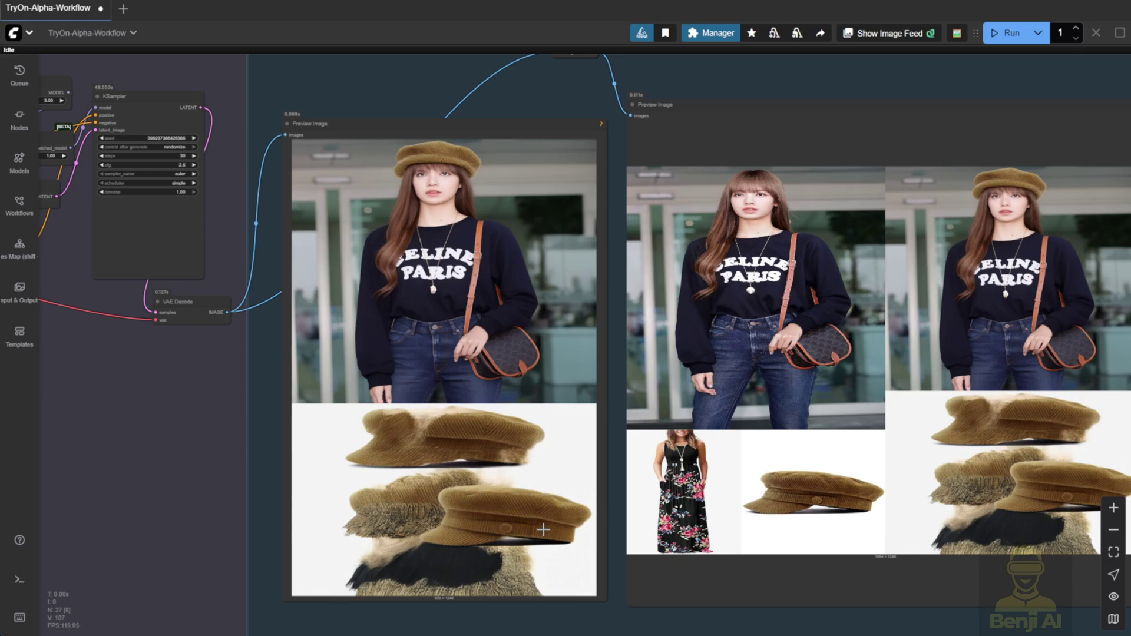
scroll(701, 75, "right", 5)
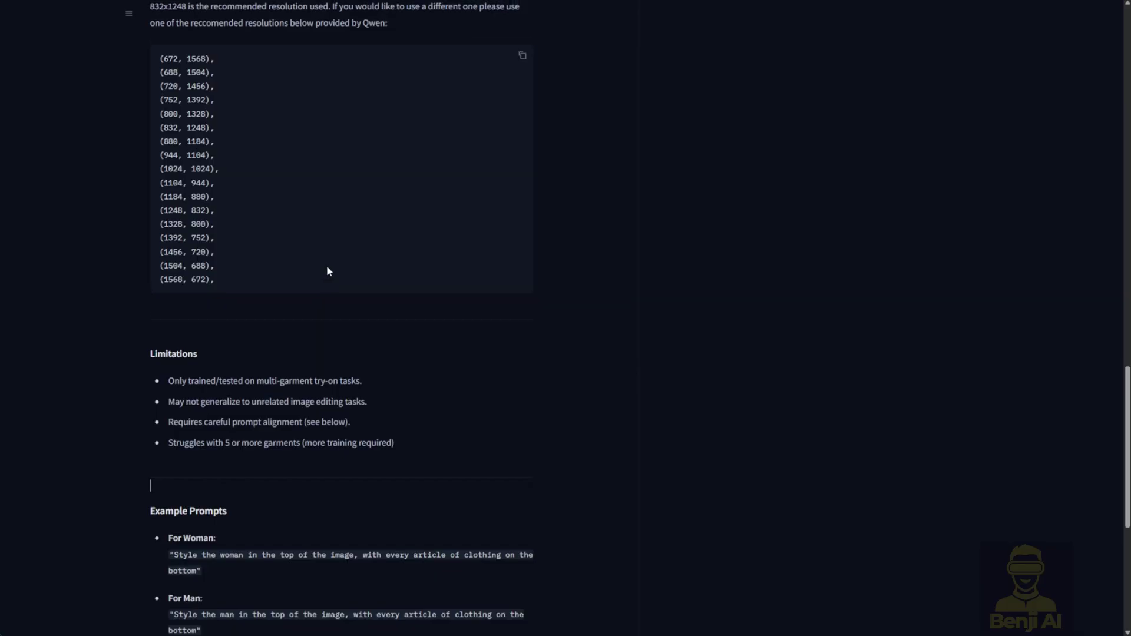
Scroll the Hugging Face model card up to the example try-on images and Usage notes.
scroll(327, 265, "up", 10)
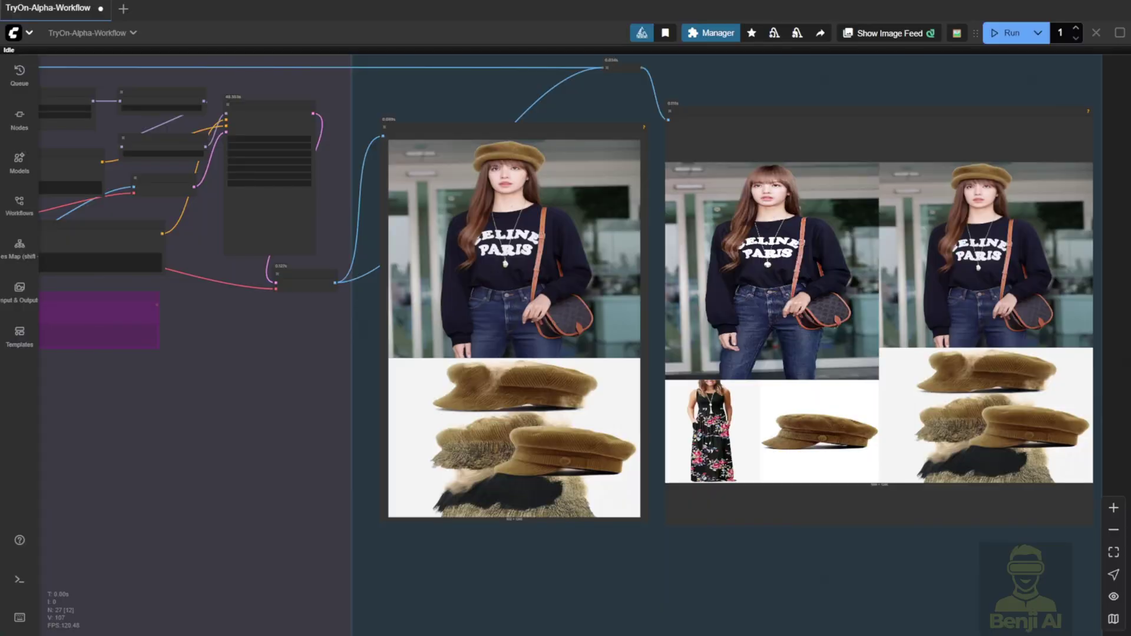
Pan and zoom the ComfyUI graph to show the input groups, then all workflow groups.
scroll(179, 387, "down", 4)
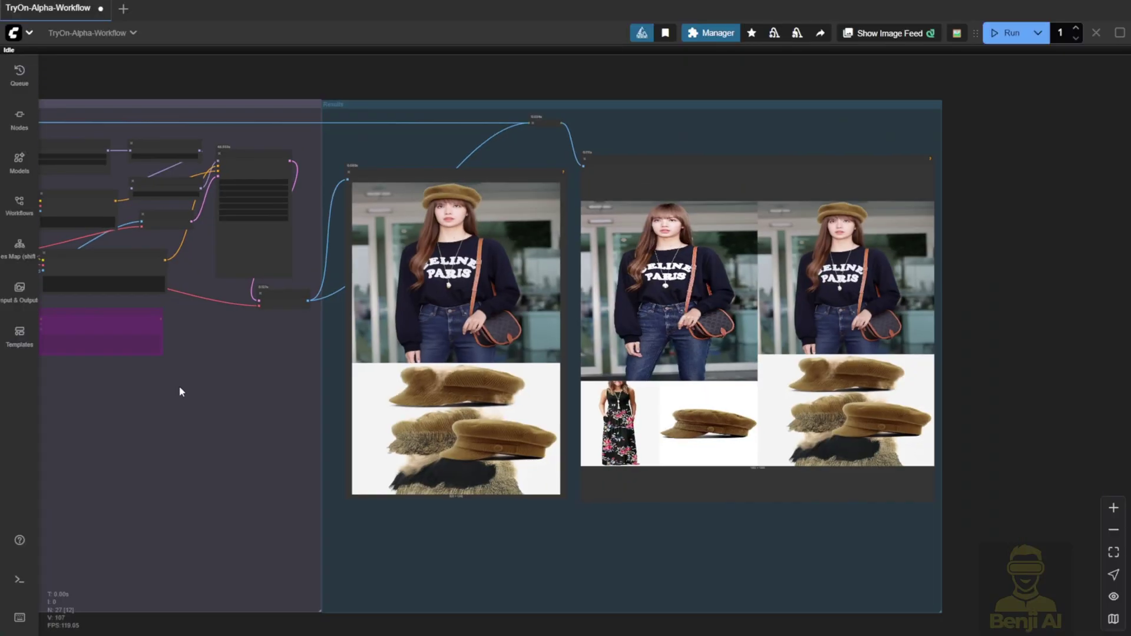
left_click_drag(263, 122, 1099, 80)
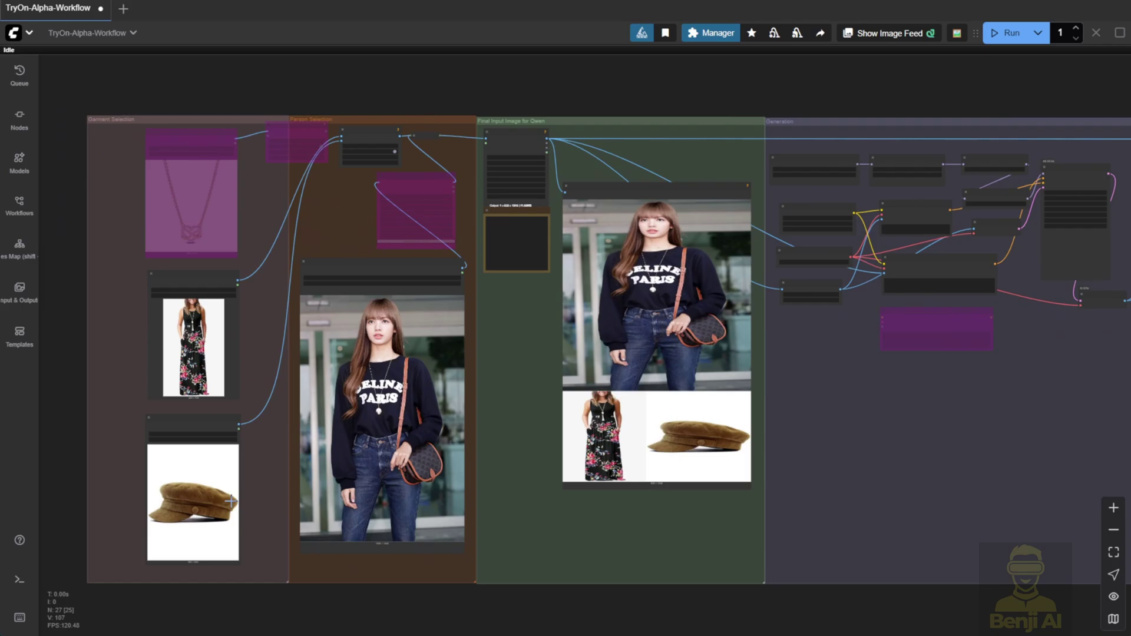
scroll(252, 496, "up", 2)
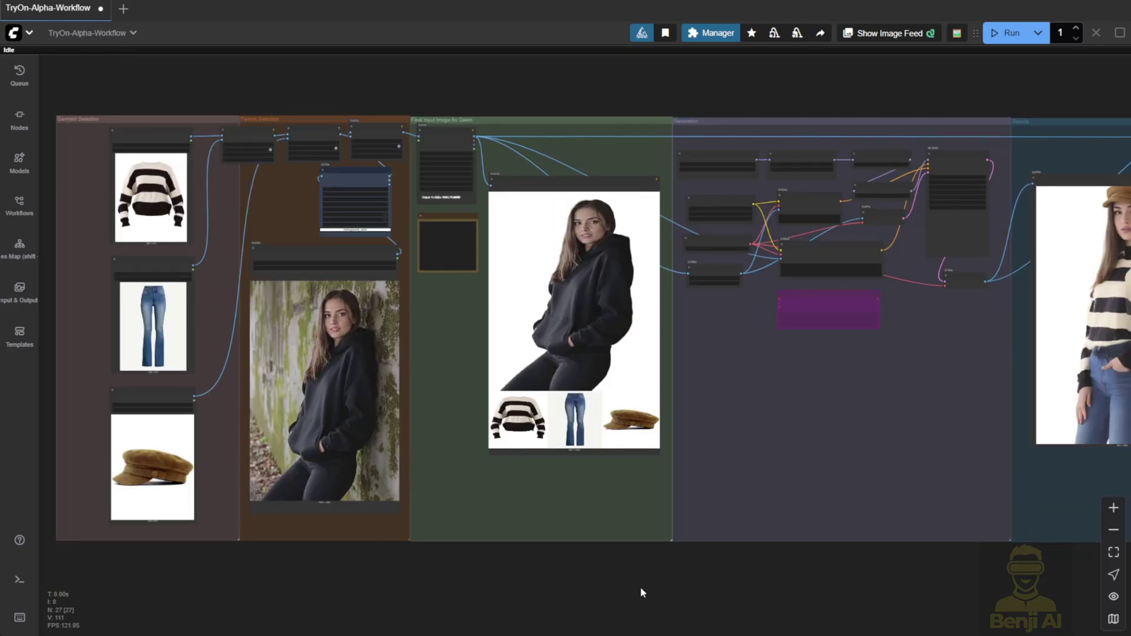
scroll(386, 595, "up", 3)
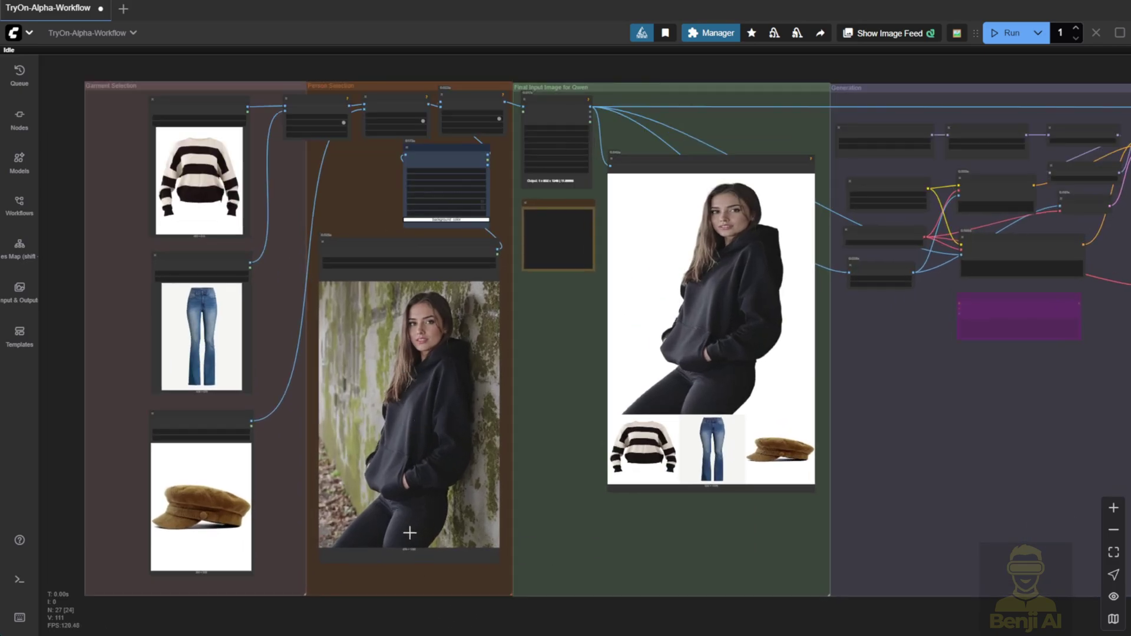
scroll(407, 490, "up", 2)
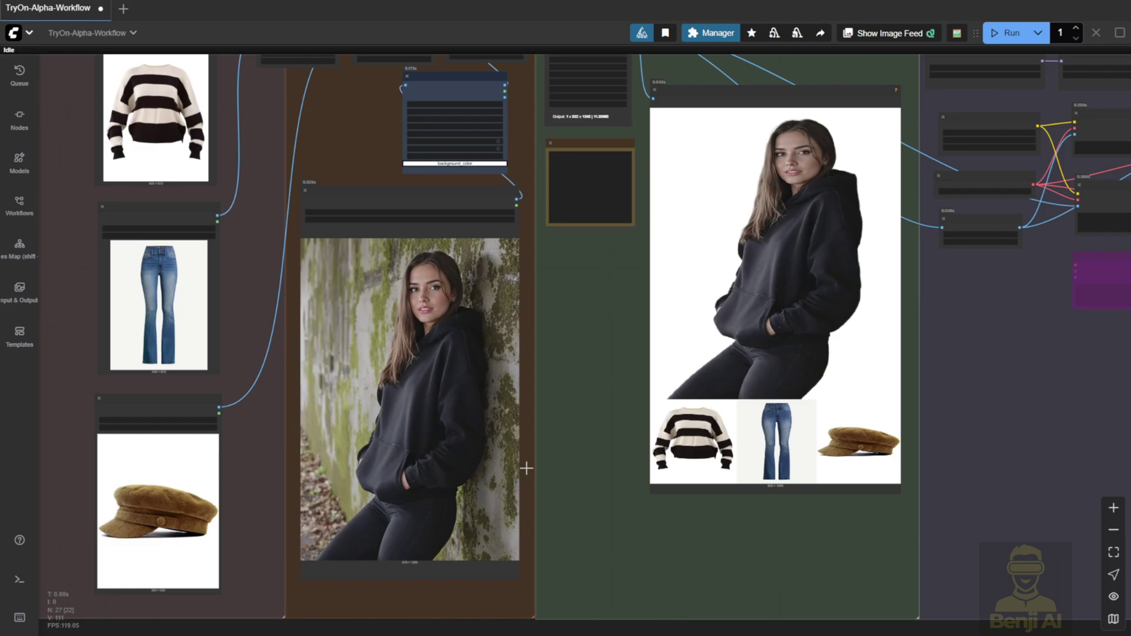
scroll(807, 576, "down", 6)
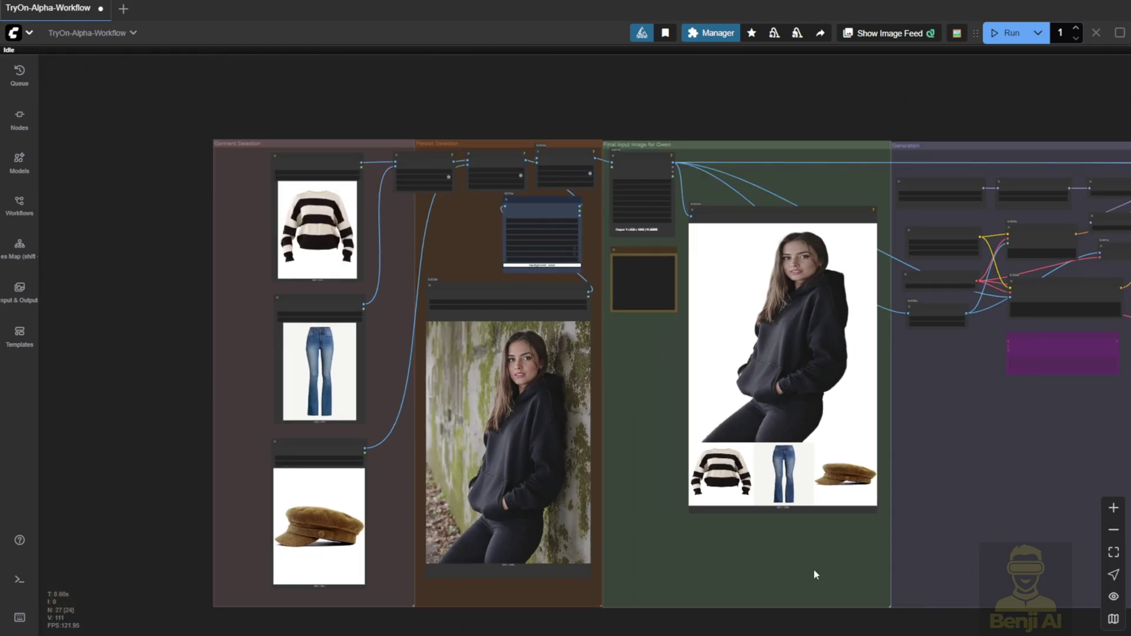
left_click_drag(959, 228, 385, 131)
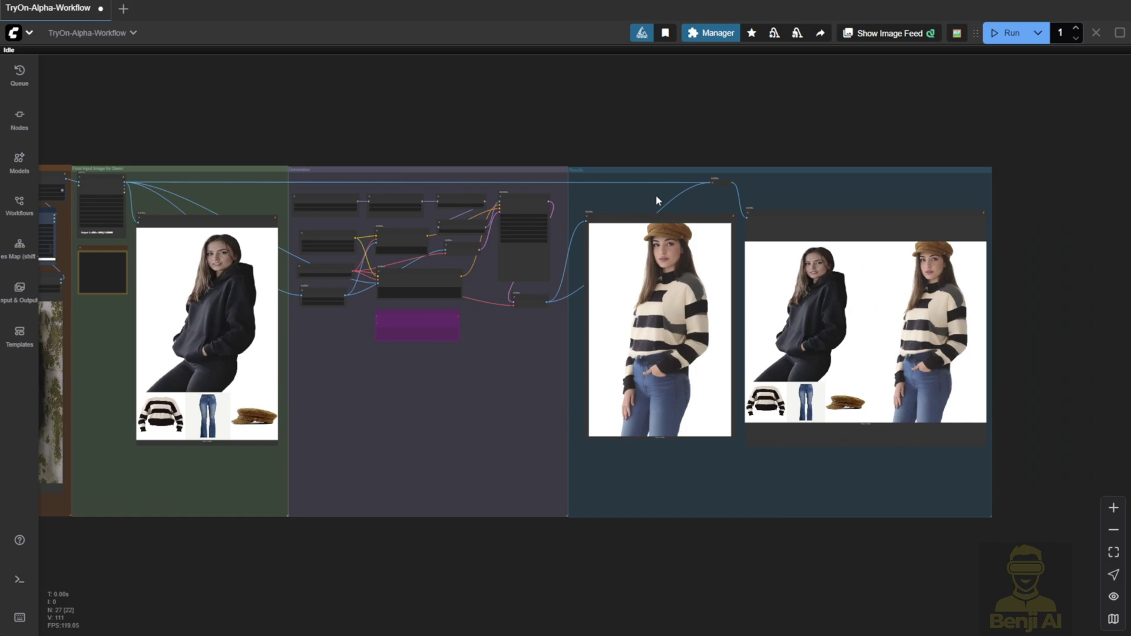
Zoom into the Results group to compare both striped-sweater Preview Image outputs with the hoodie original.
scroll(654, 296, "up", 2)
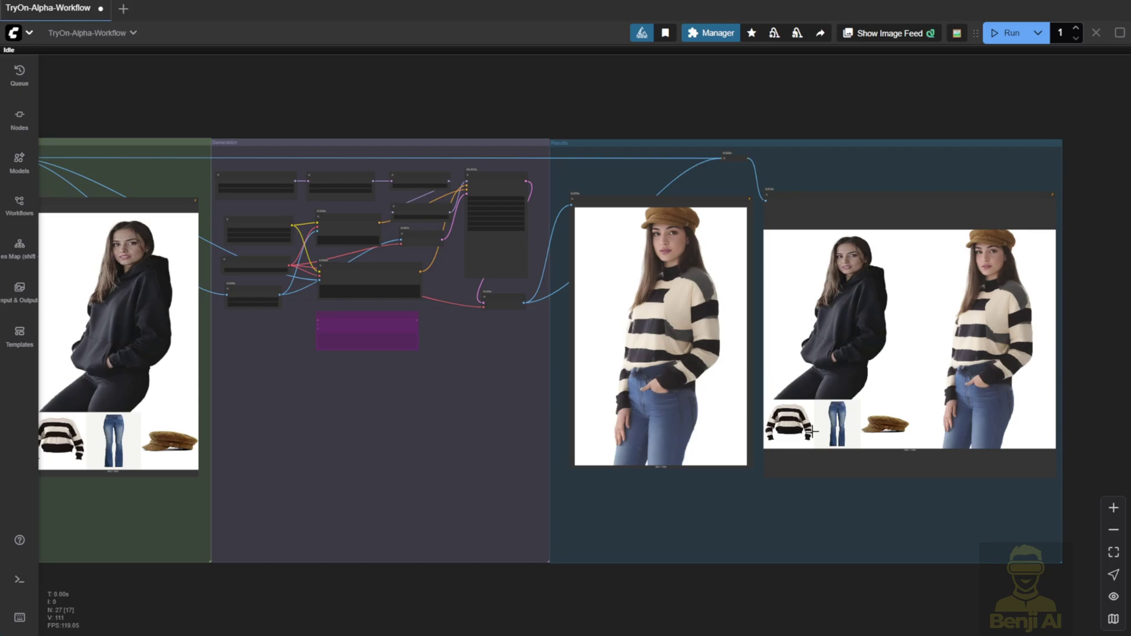
scroll(781, 417, "up", 7)
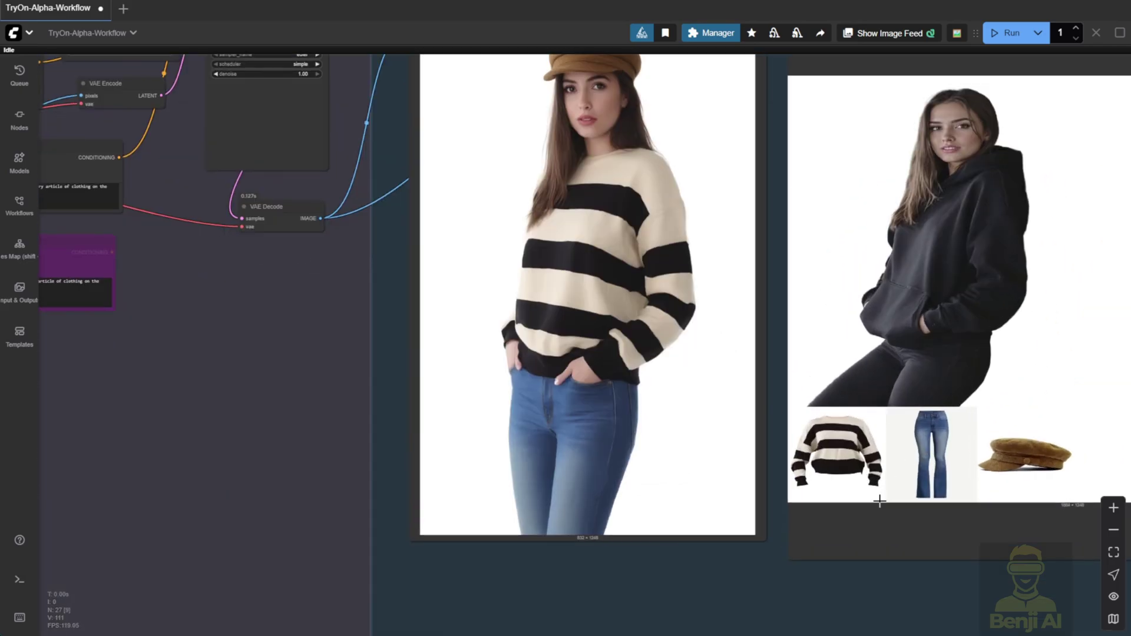
scroll(725, 563, "down", 2)
scroll(617, 578, "down", 2)
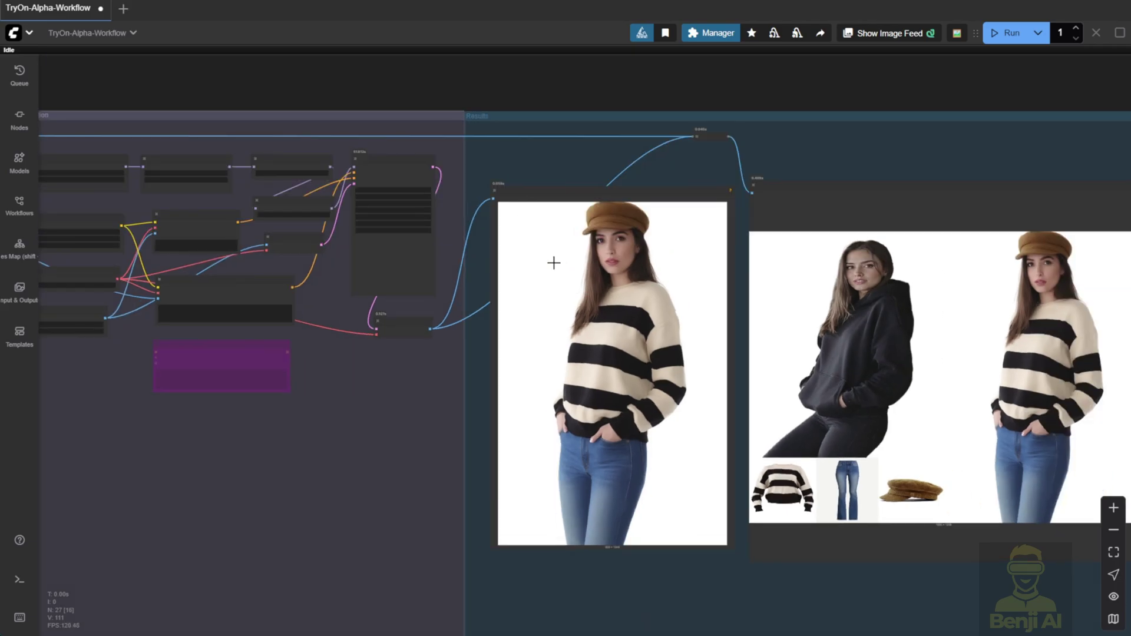
left_click_drag(899, 153, 697, 141)
scroll(688, 268, "up", 3)
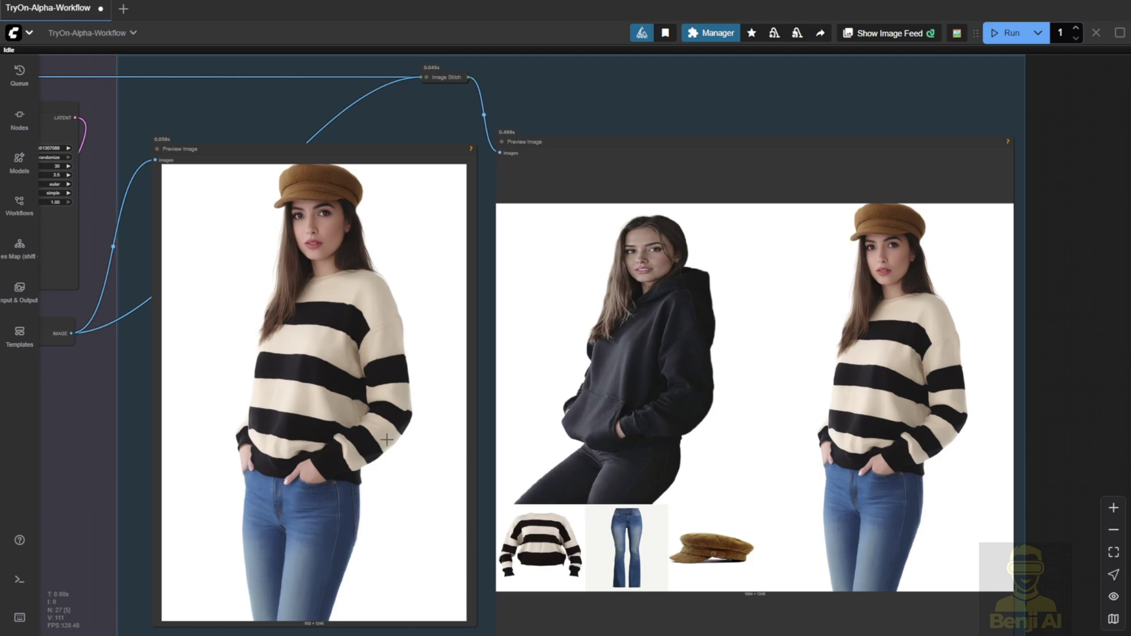
left_click_drag(417, 150, 411, 141)
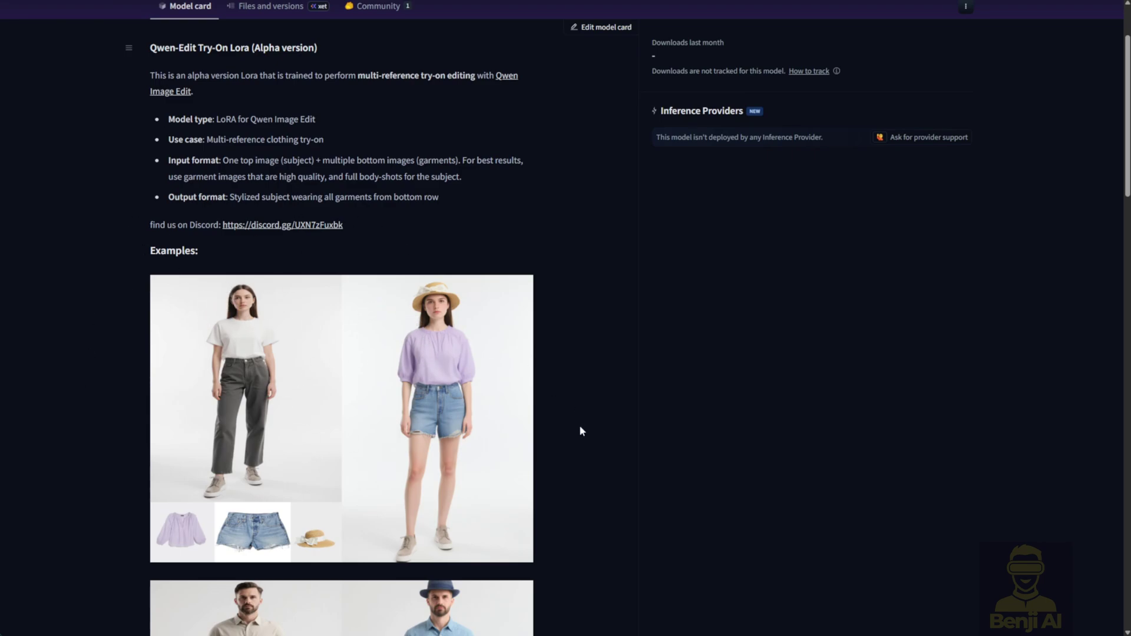
Scroll the model card down past the Examples heading to the rows of try-on images.
scroll(264, 285, "down", 2)
scroll(287, 301, "down", 4)
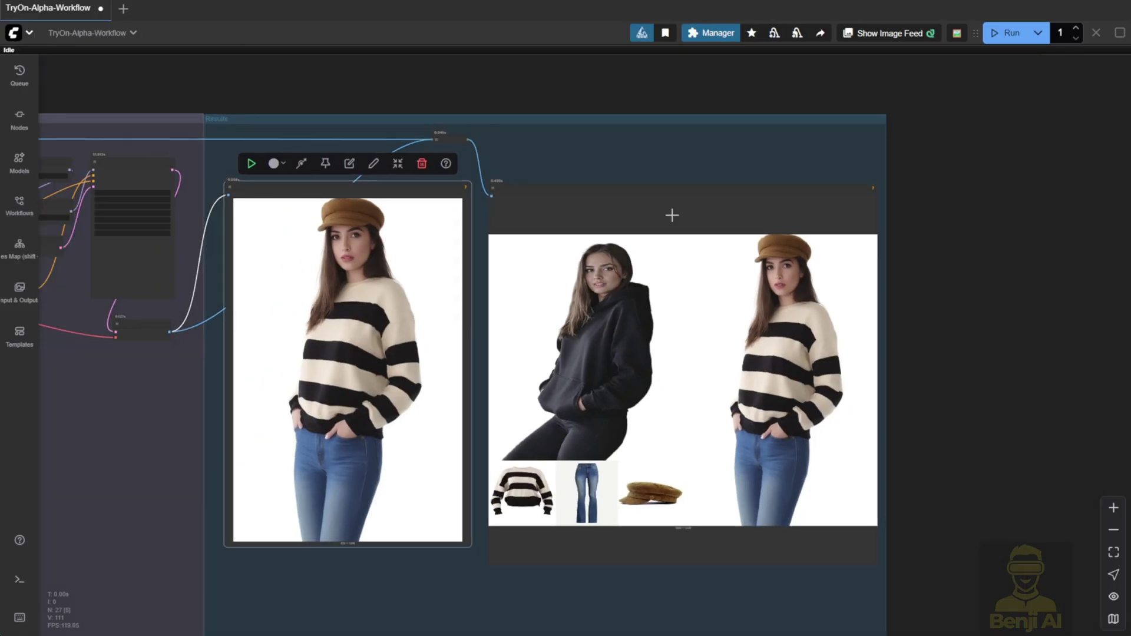
Center the Results group and zoom out slightly to frame both striped-sweater previews.
left_click_drag(883, 595, 1025, 517)
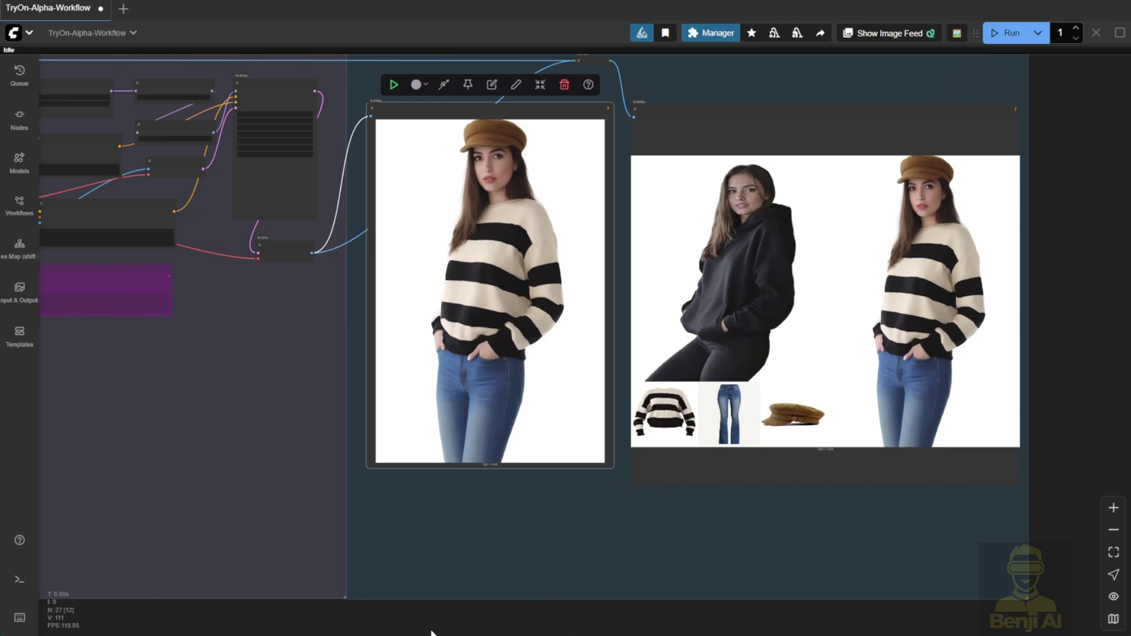
scroll(431, 629, "down", 1)
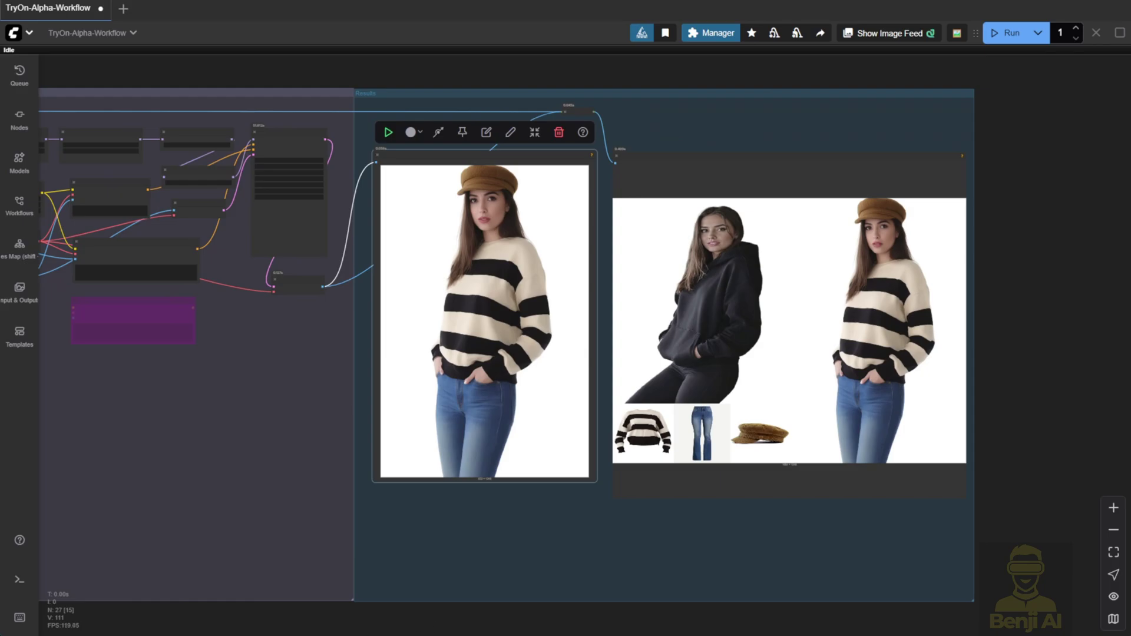